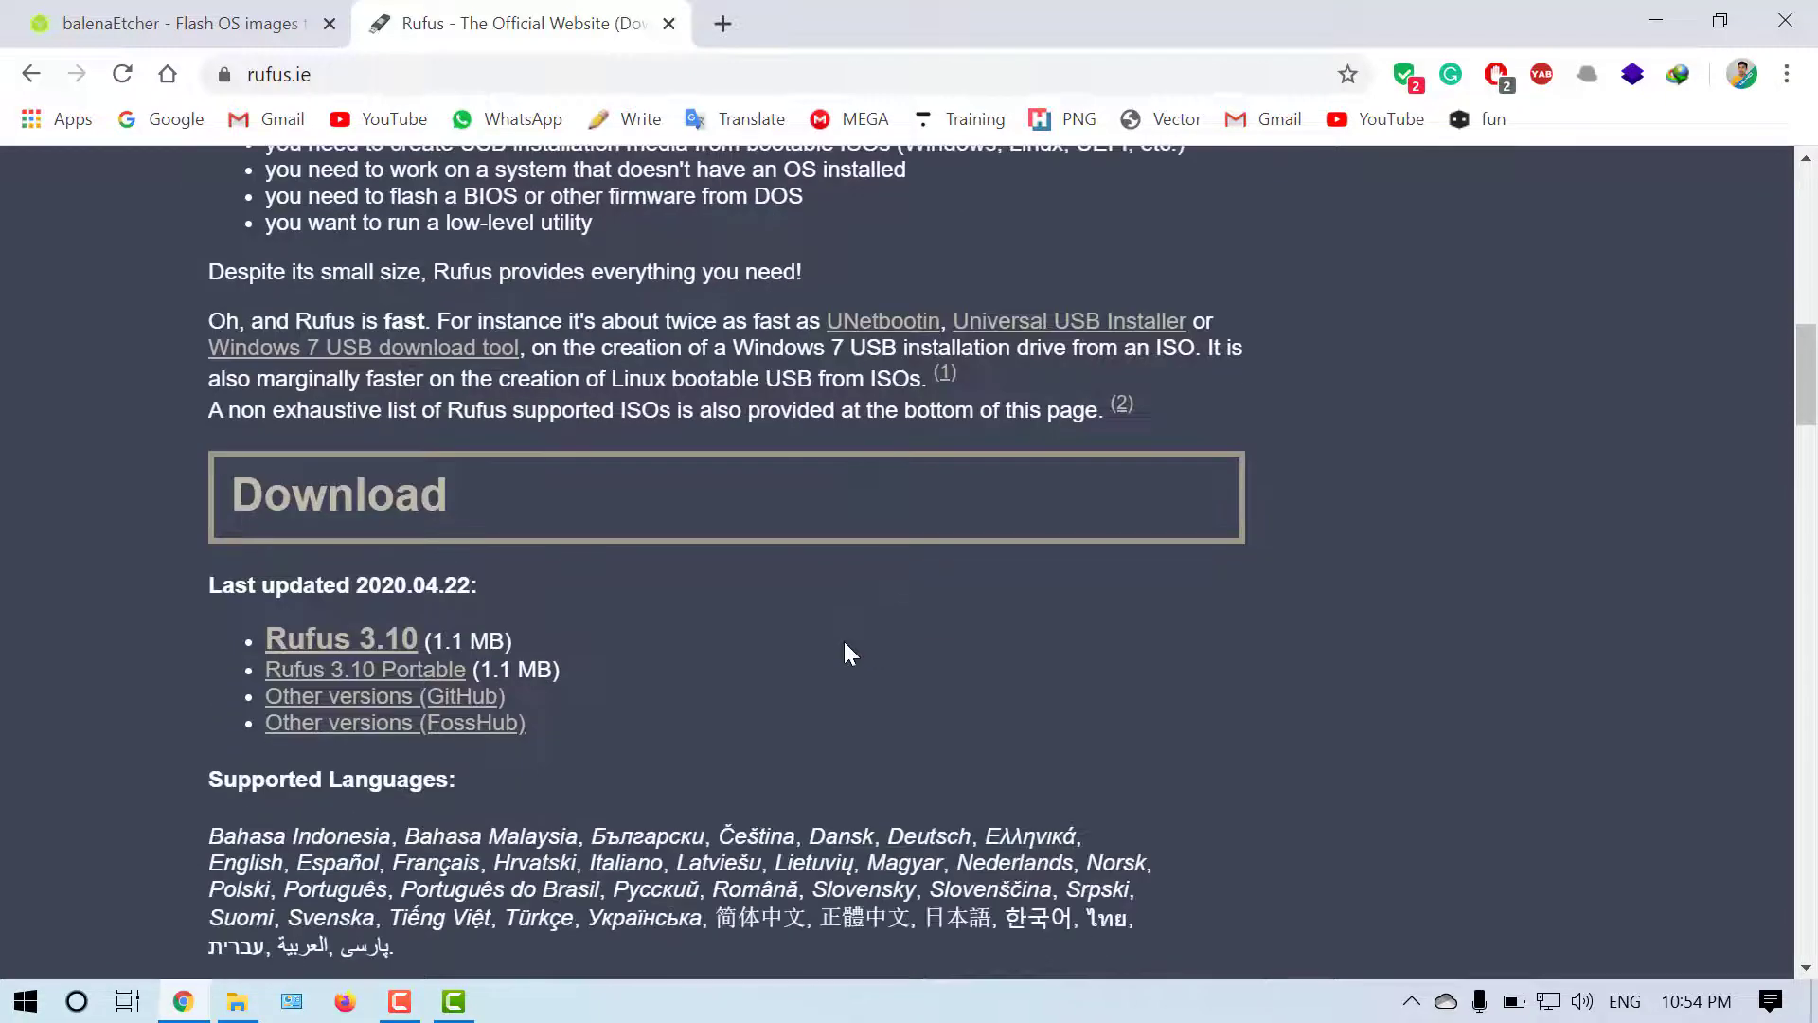
- Download the Rufus 3.10 installer from the website and open the folder containing the downloaded file
left_click(374, 647)
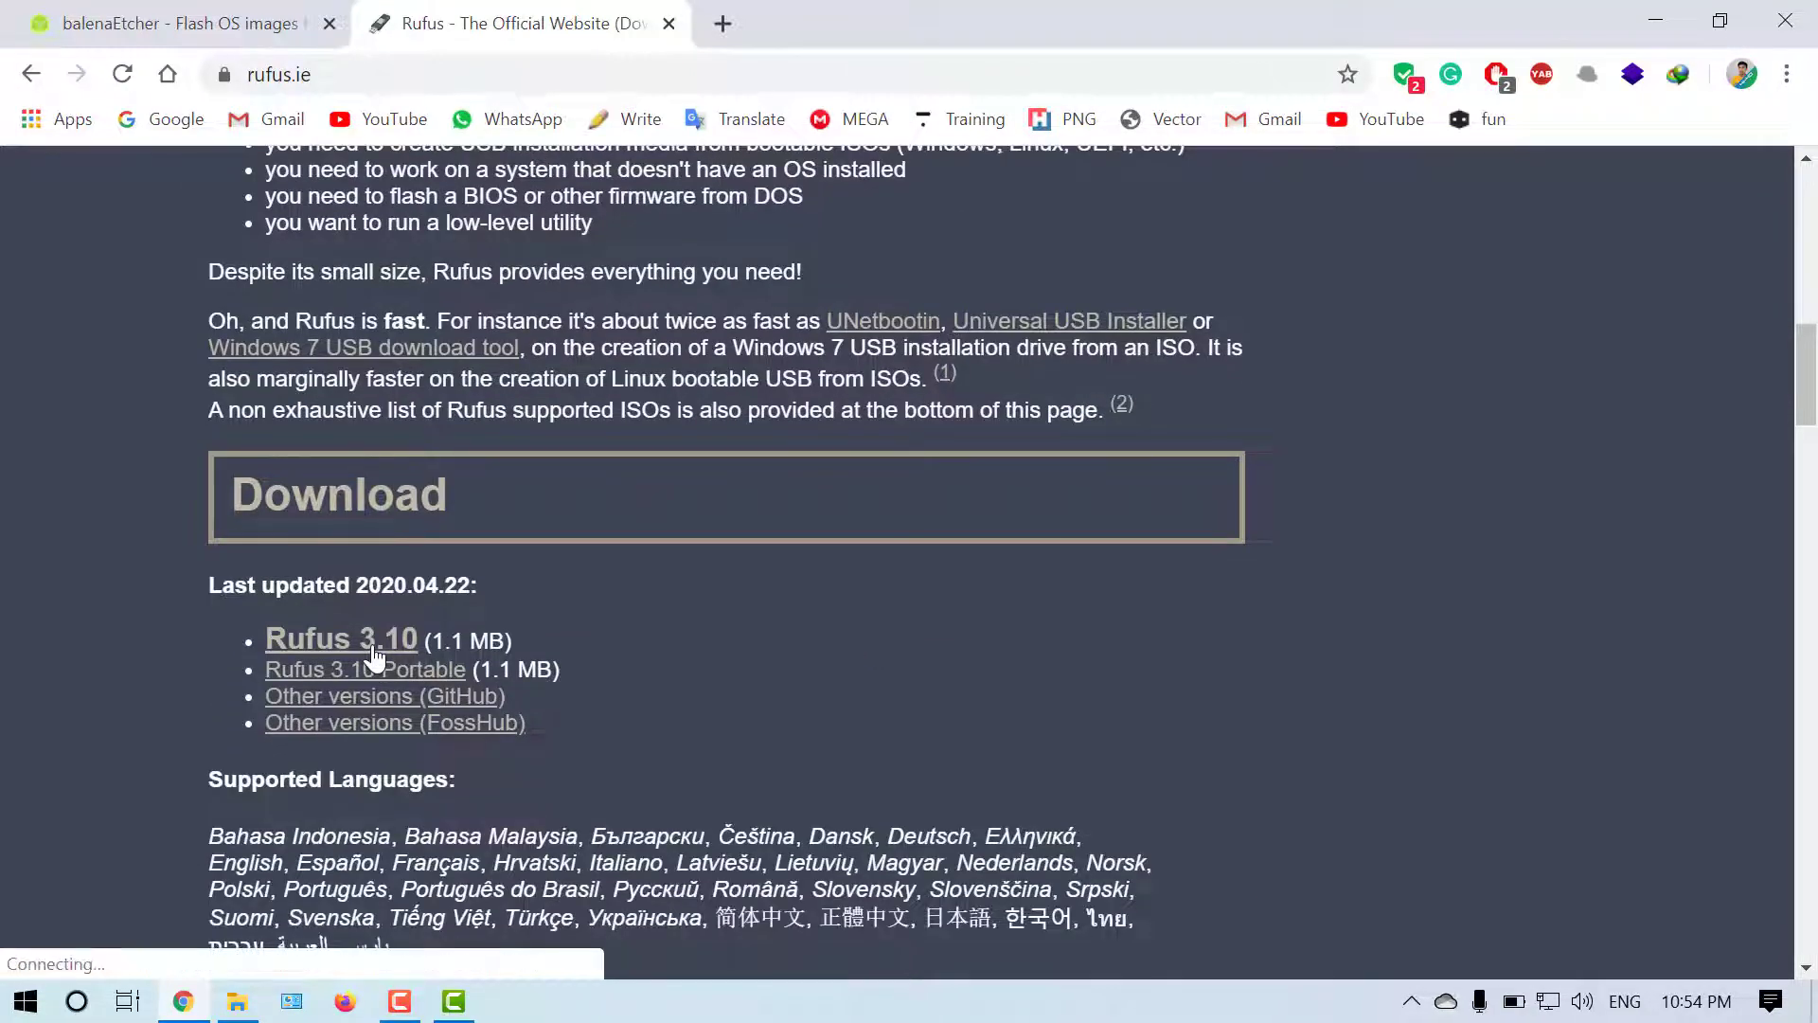
left_click(833, 632)
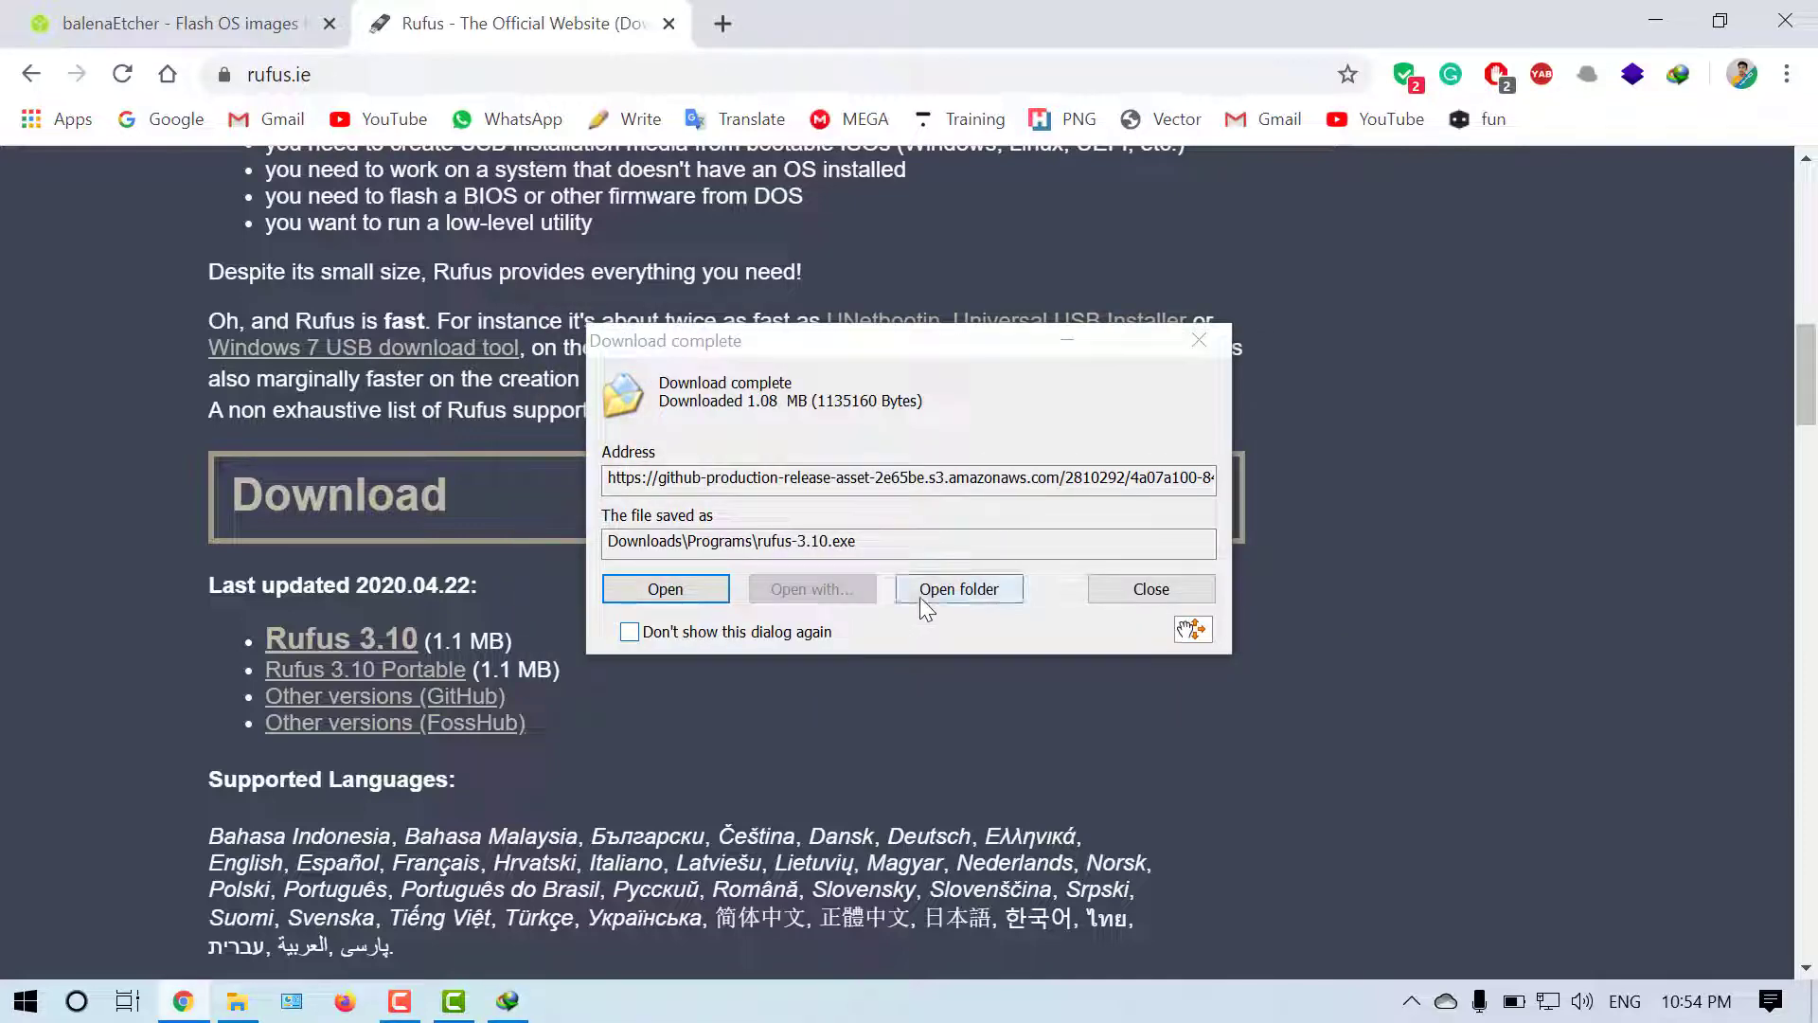
left_click(958, 589)
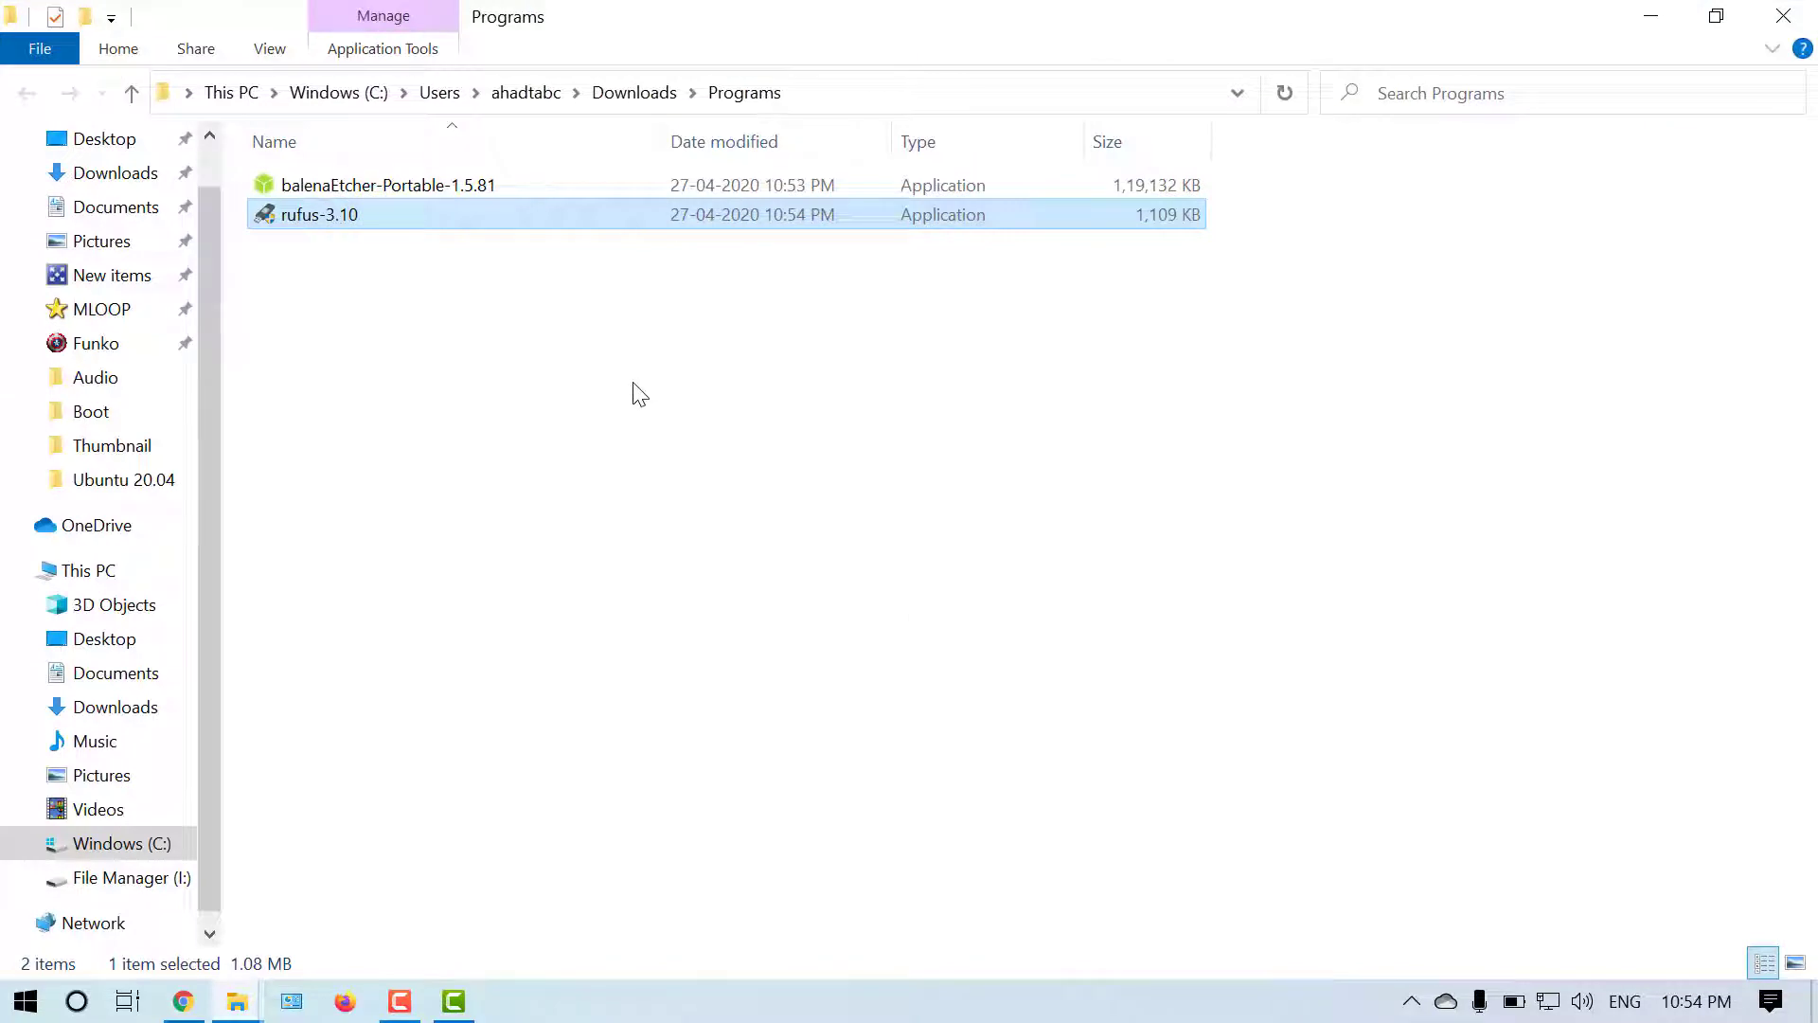
- Change the Programs folder's display from the details list to large icons
left_click(588, 375)
left_click(270, 52)
left_click(478, 91)
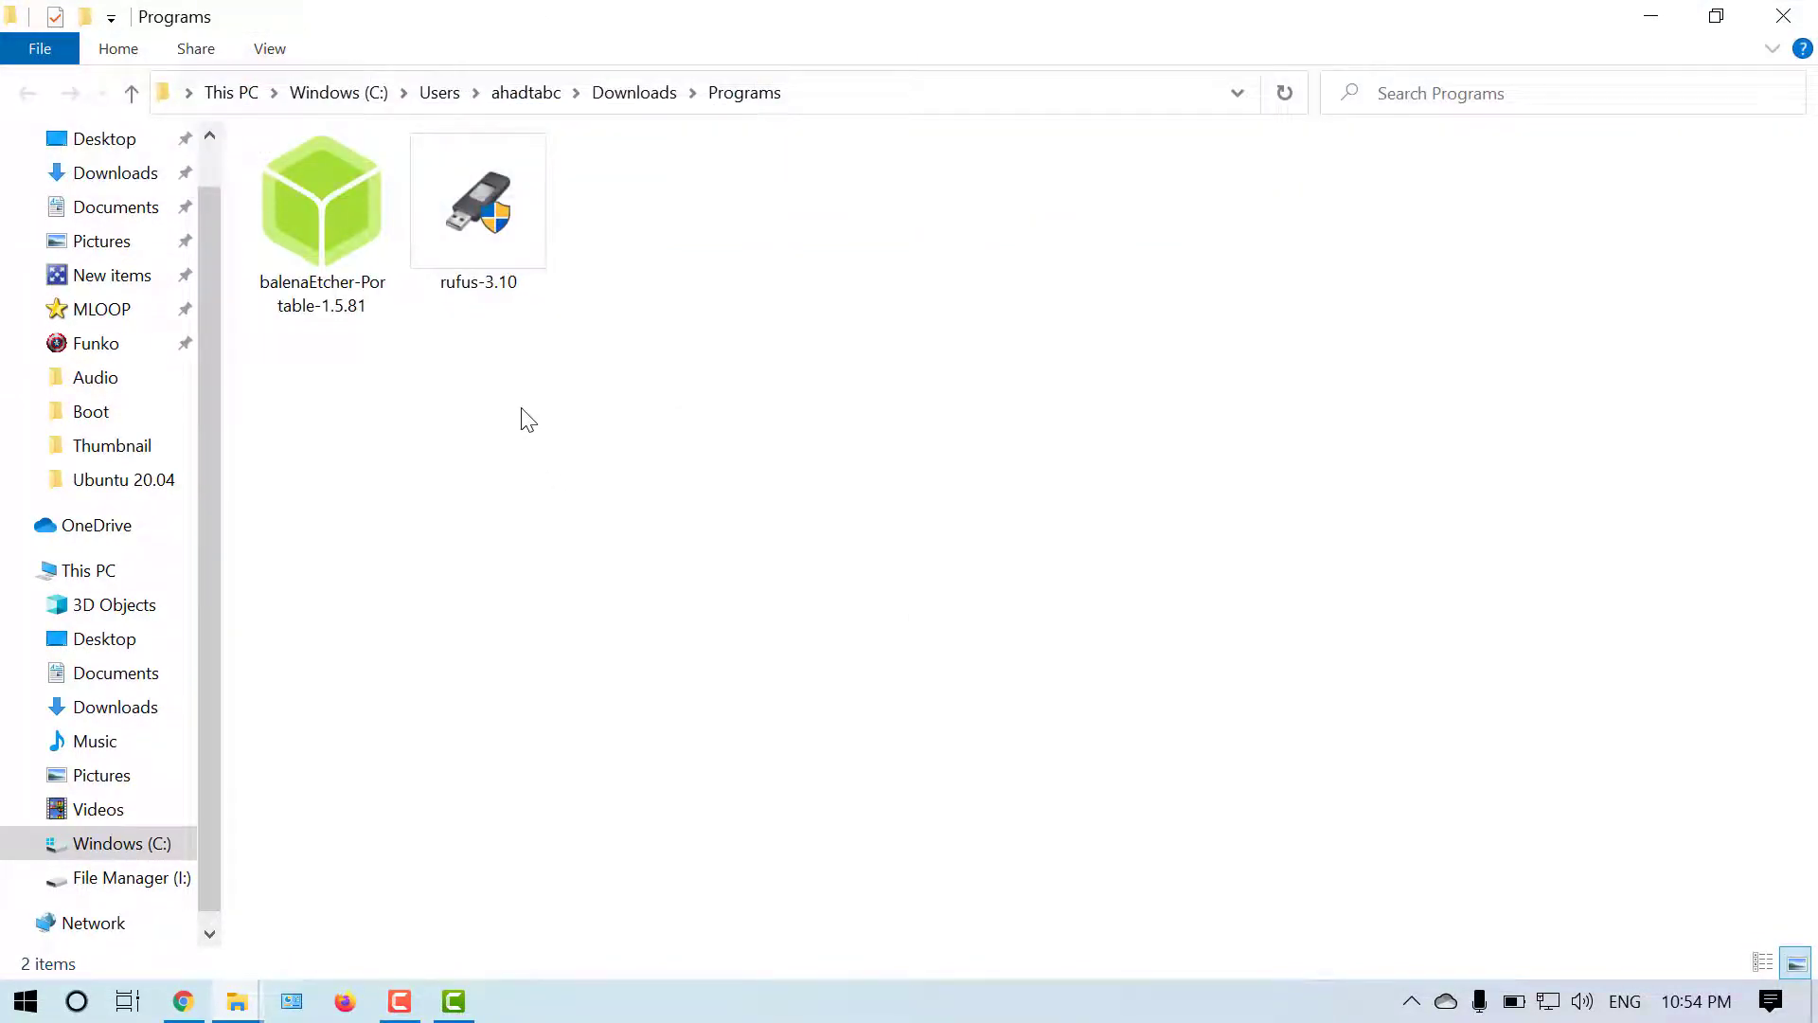
- Launch balenaEtcher-Portable-1.5.81 from the Programs folder
left_click(319, 241)
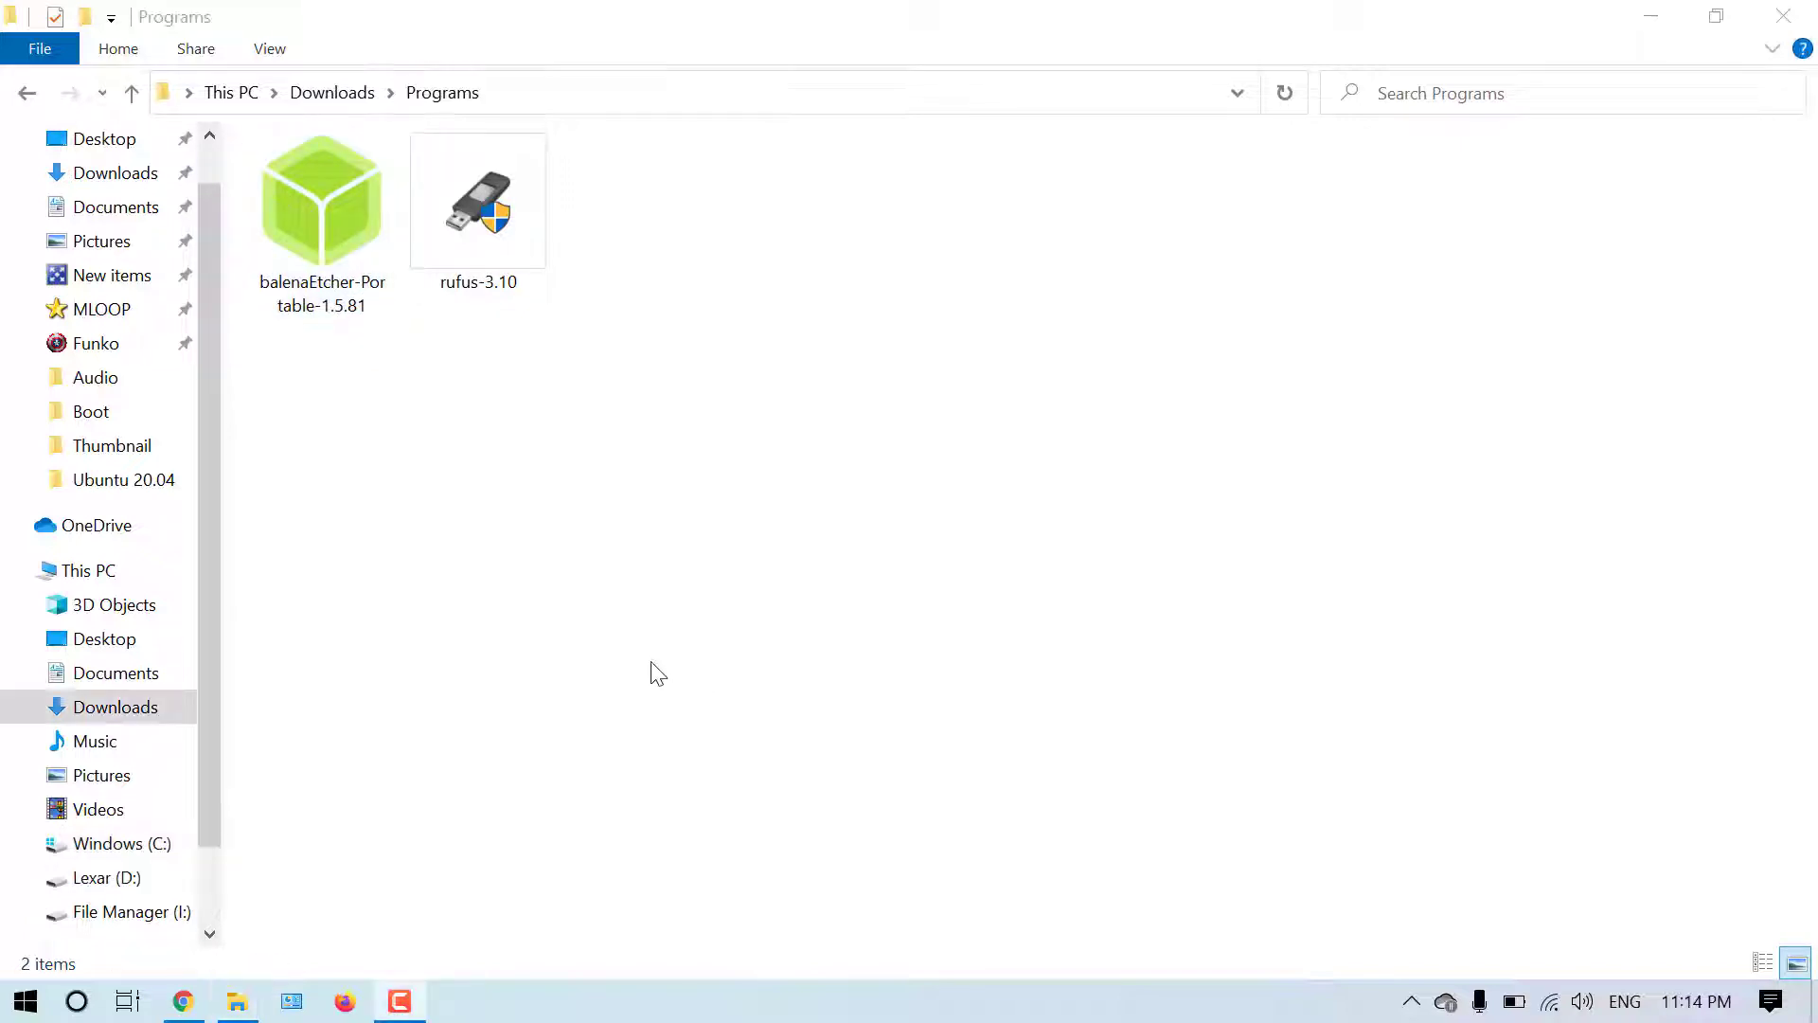
double_click(322, 244)
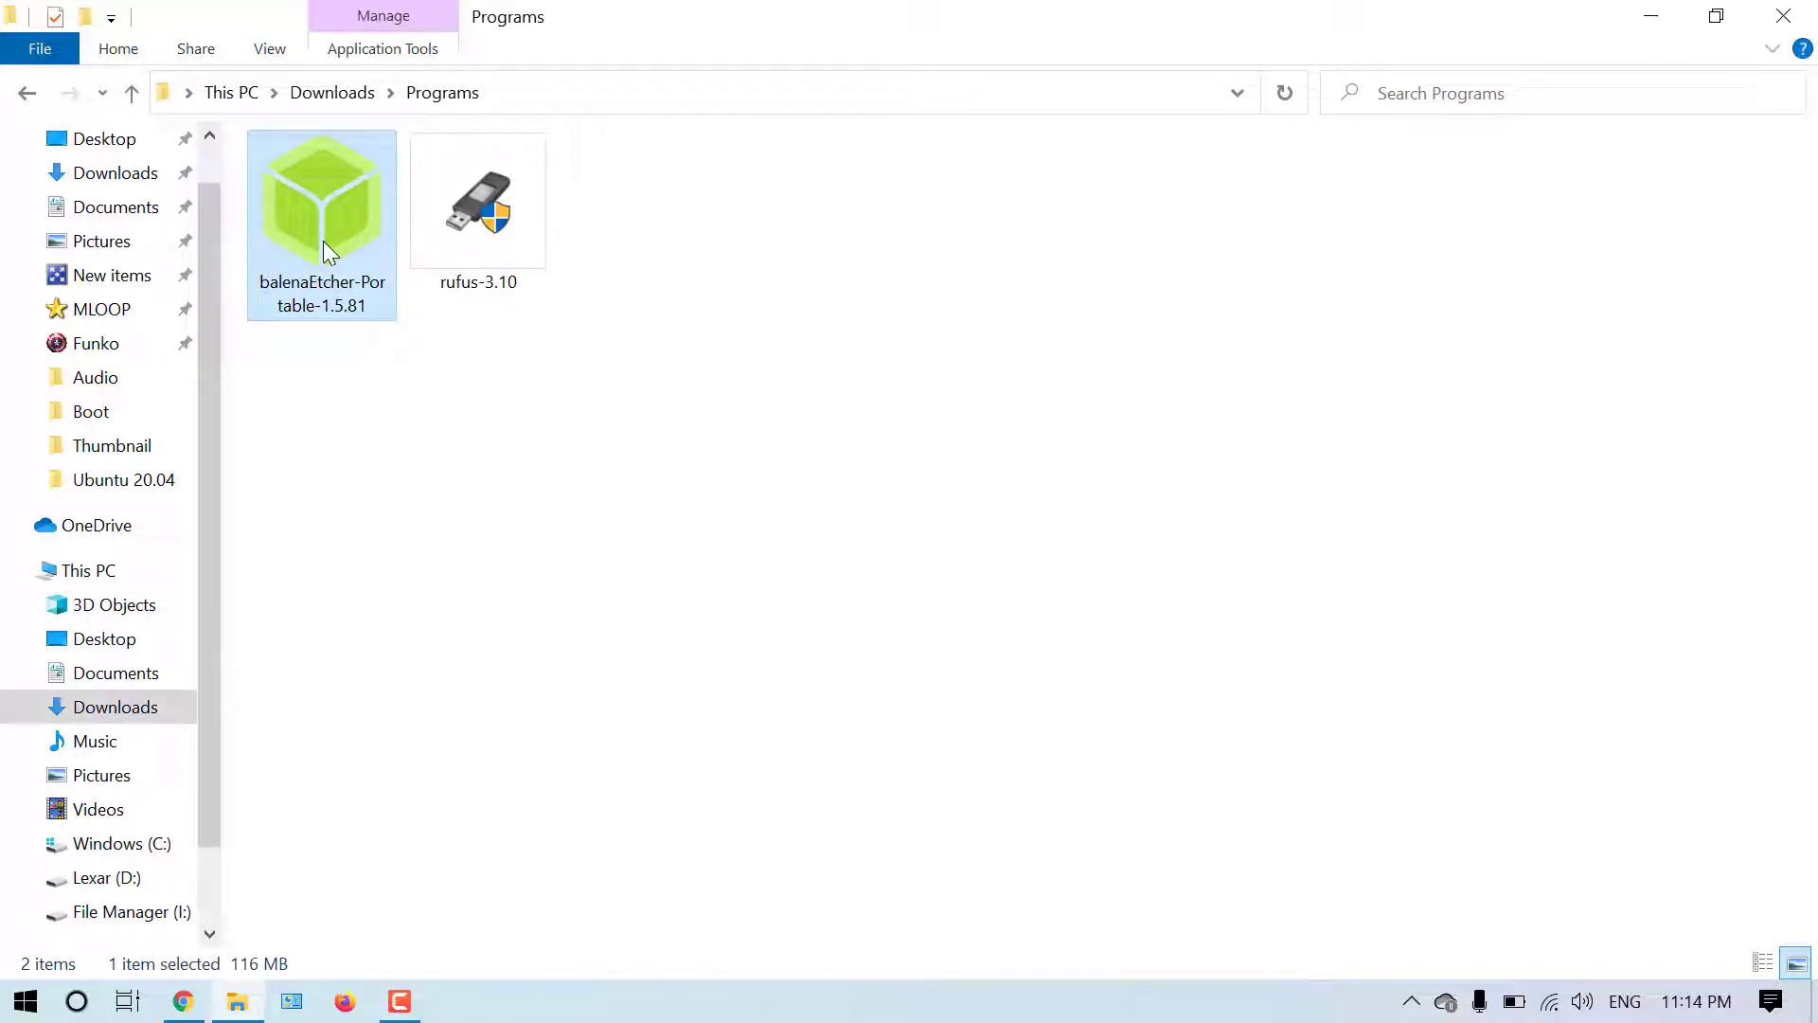
right_click(322, 241)
left_click(419, 32)
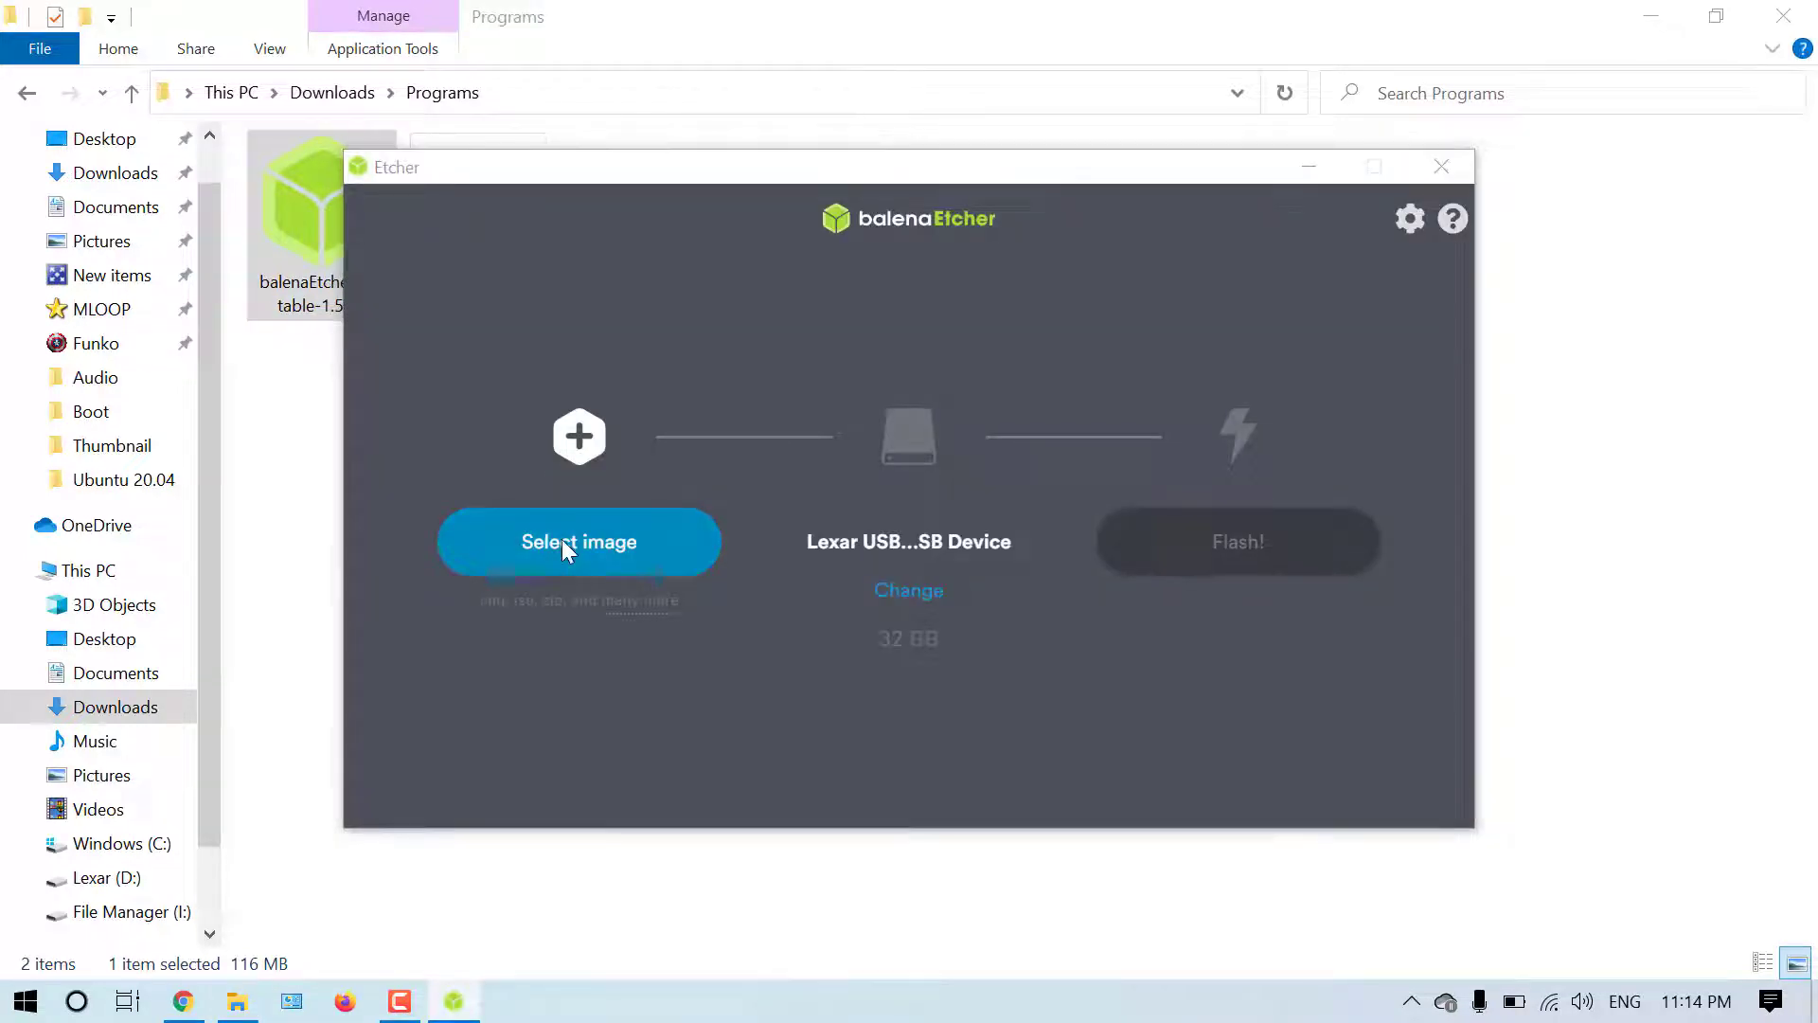
- Load the ubuntu-20.04-desktop-amd64 image from the Softwares\OS folder on File Manager (I:) into Etcher
left_click(564, 549)
left_click(483, 694)
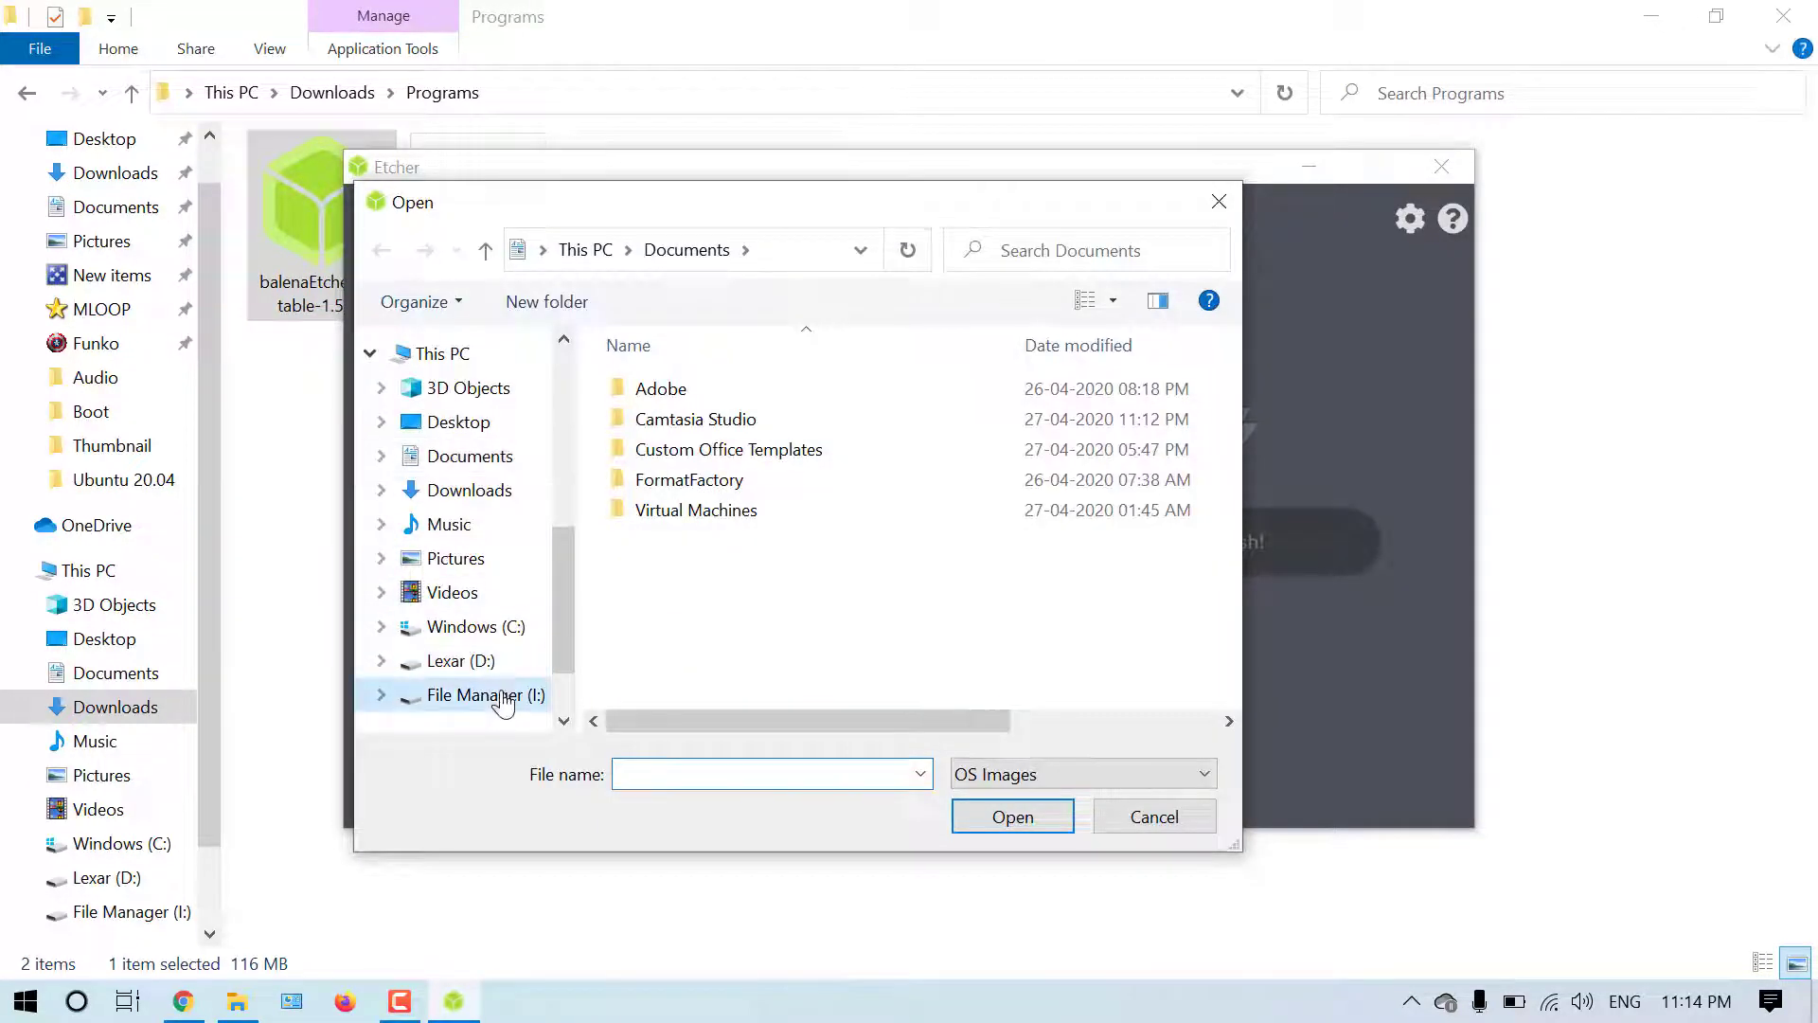
double_click(744, 483)
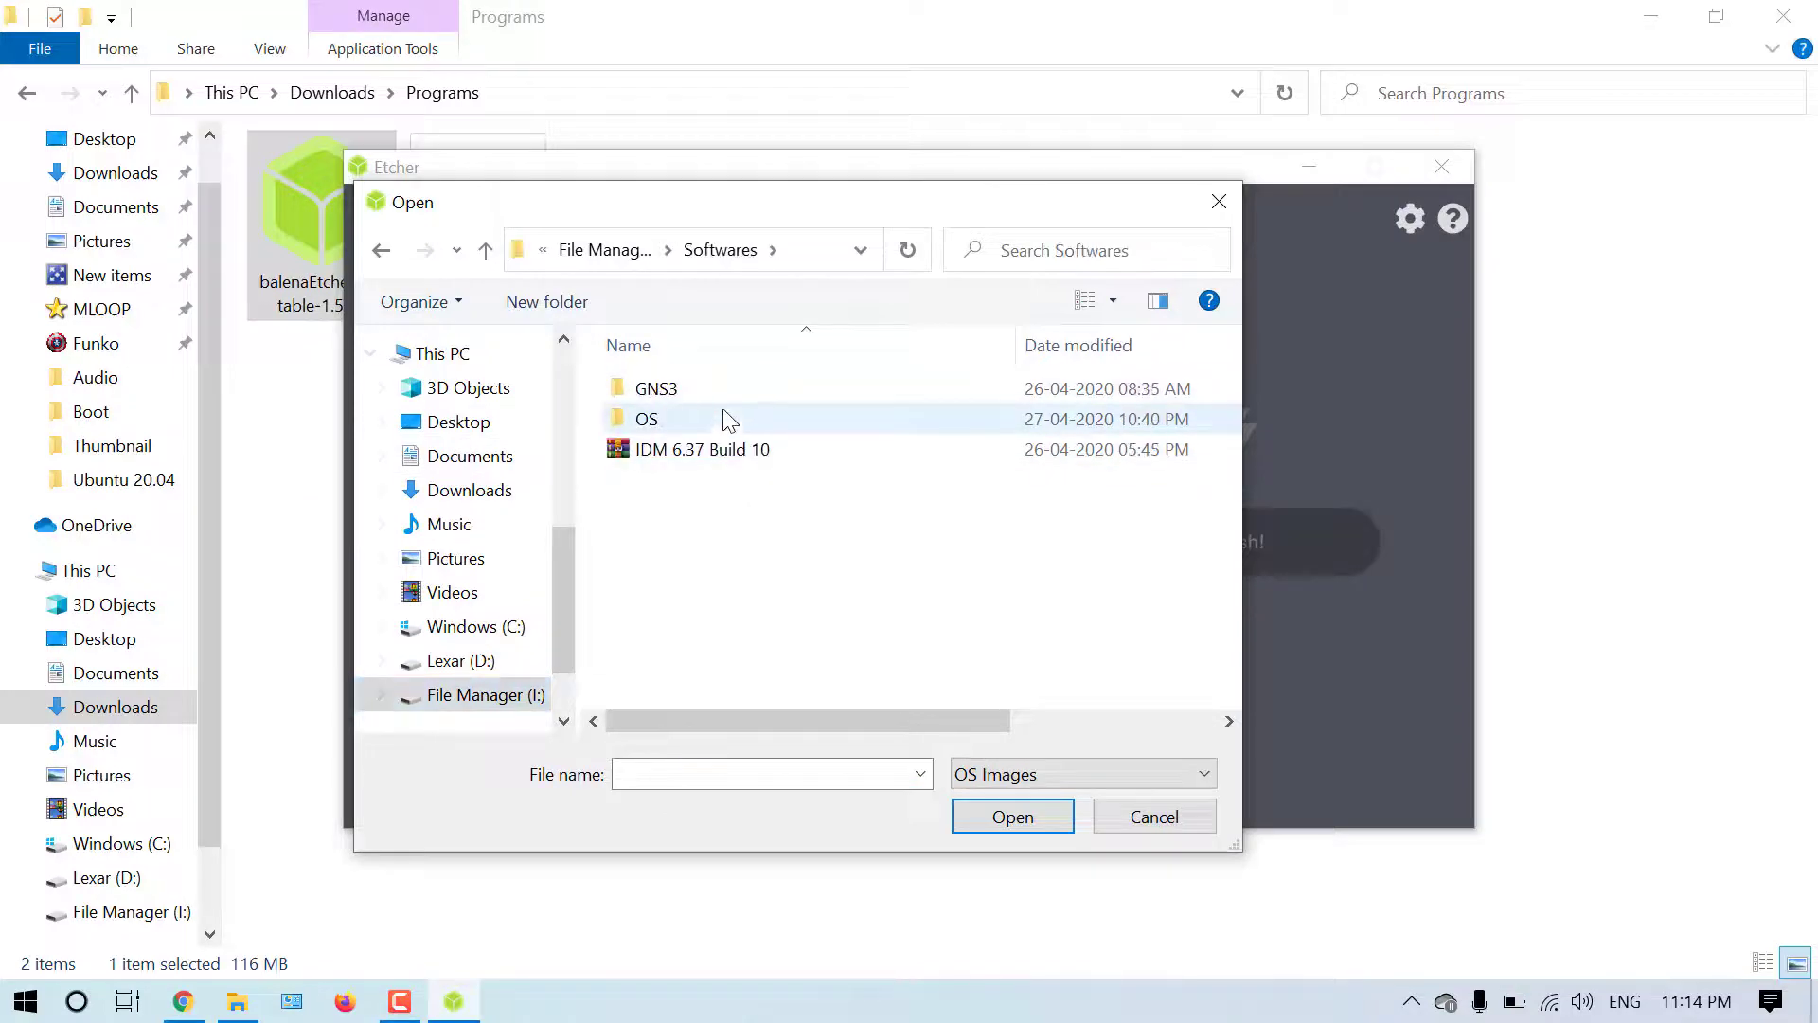
double_click(729, 417)
left_click(725, 398)
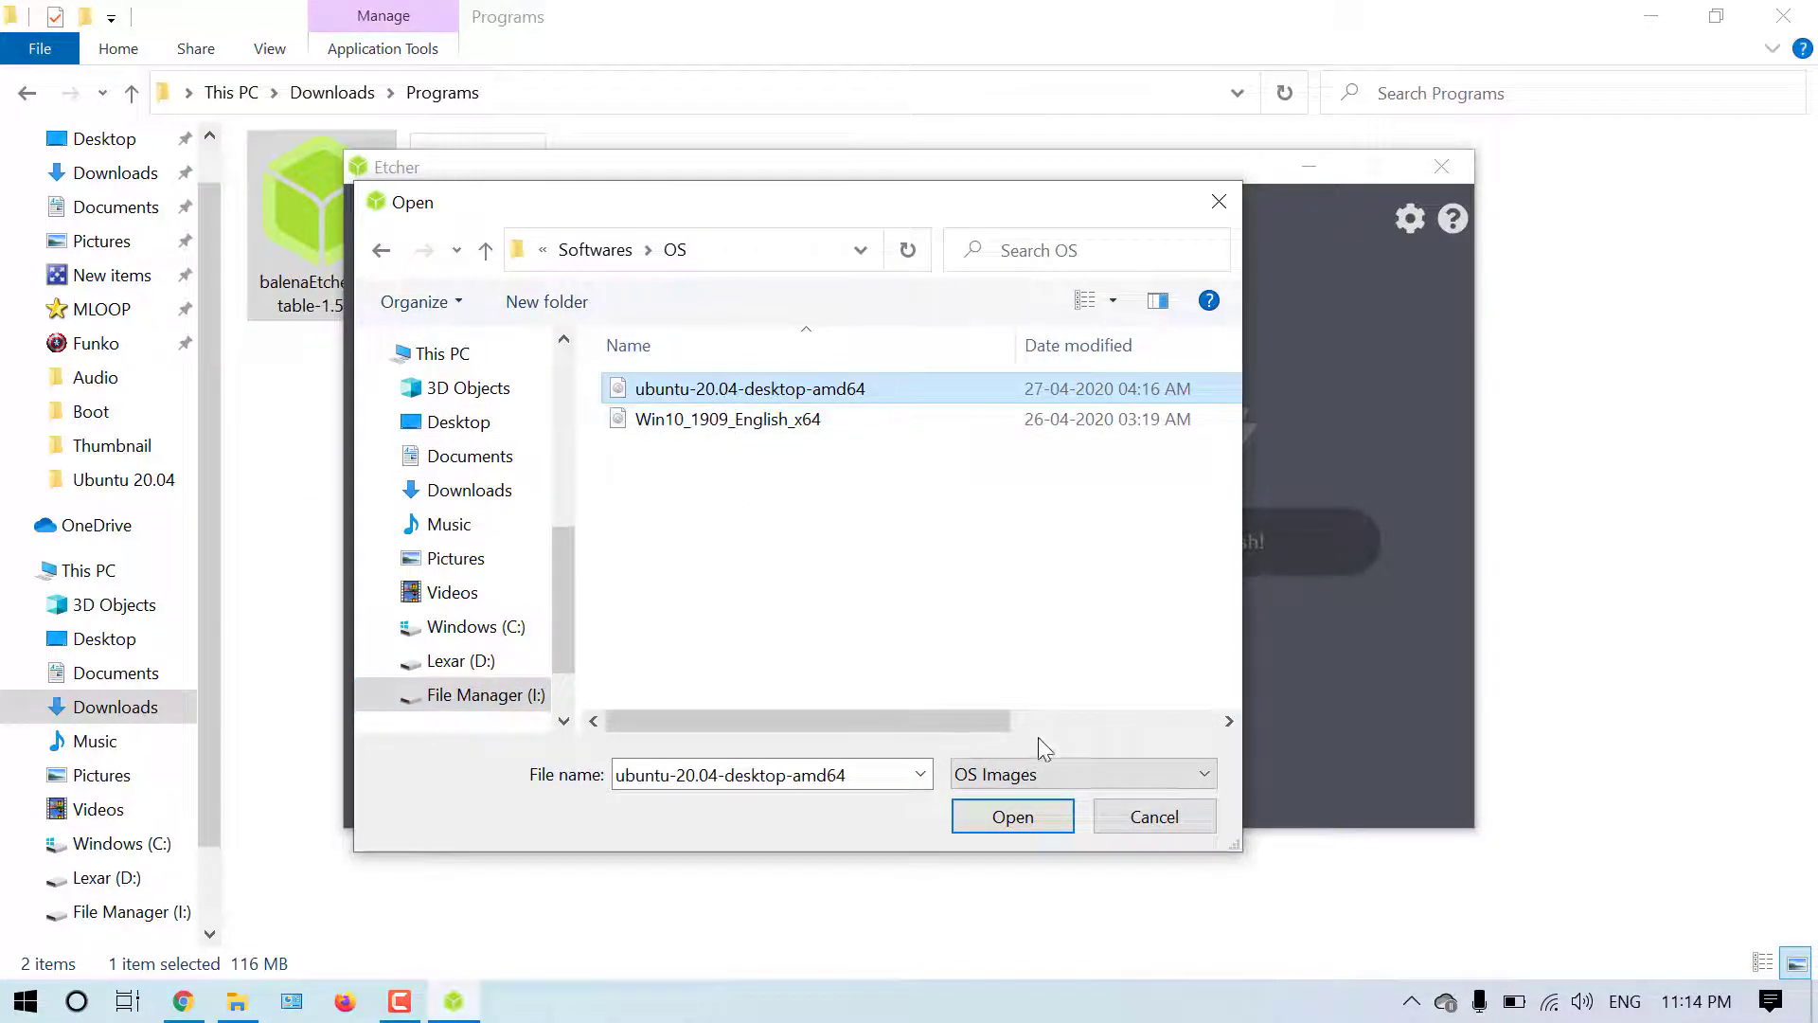
left_click(1017, 816)
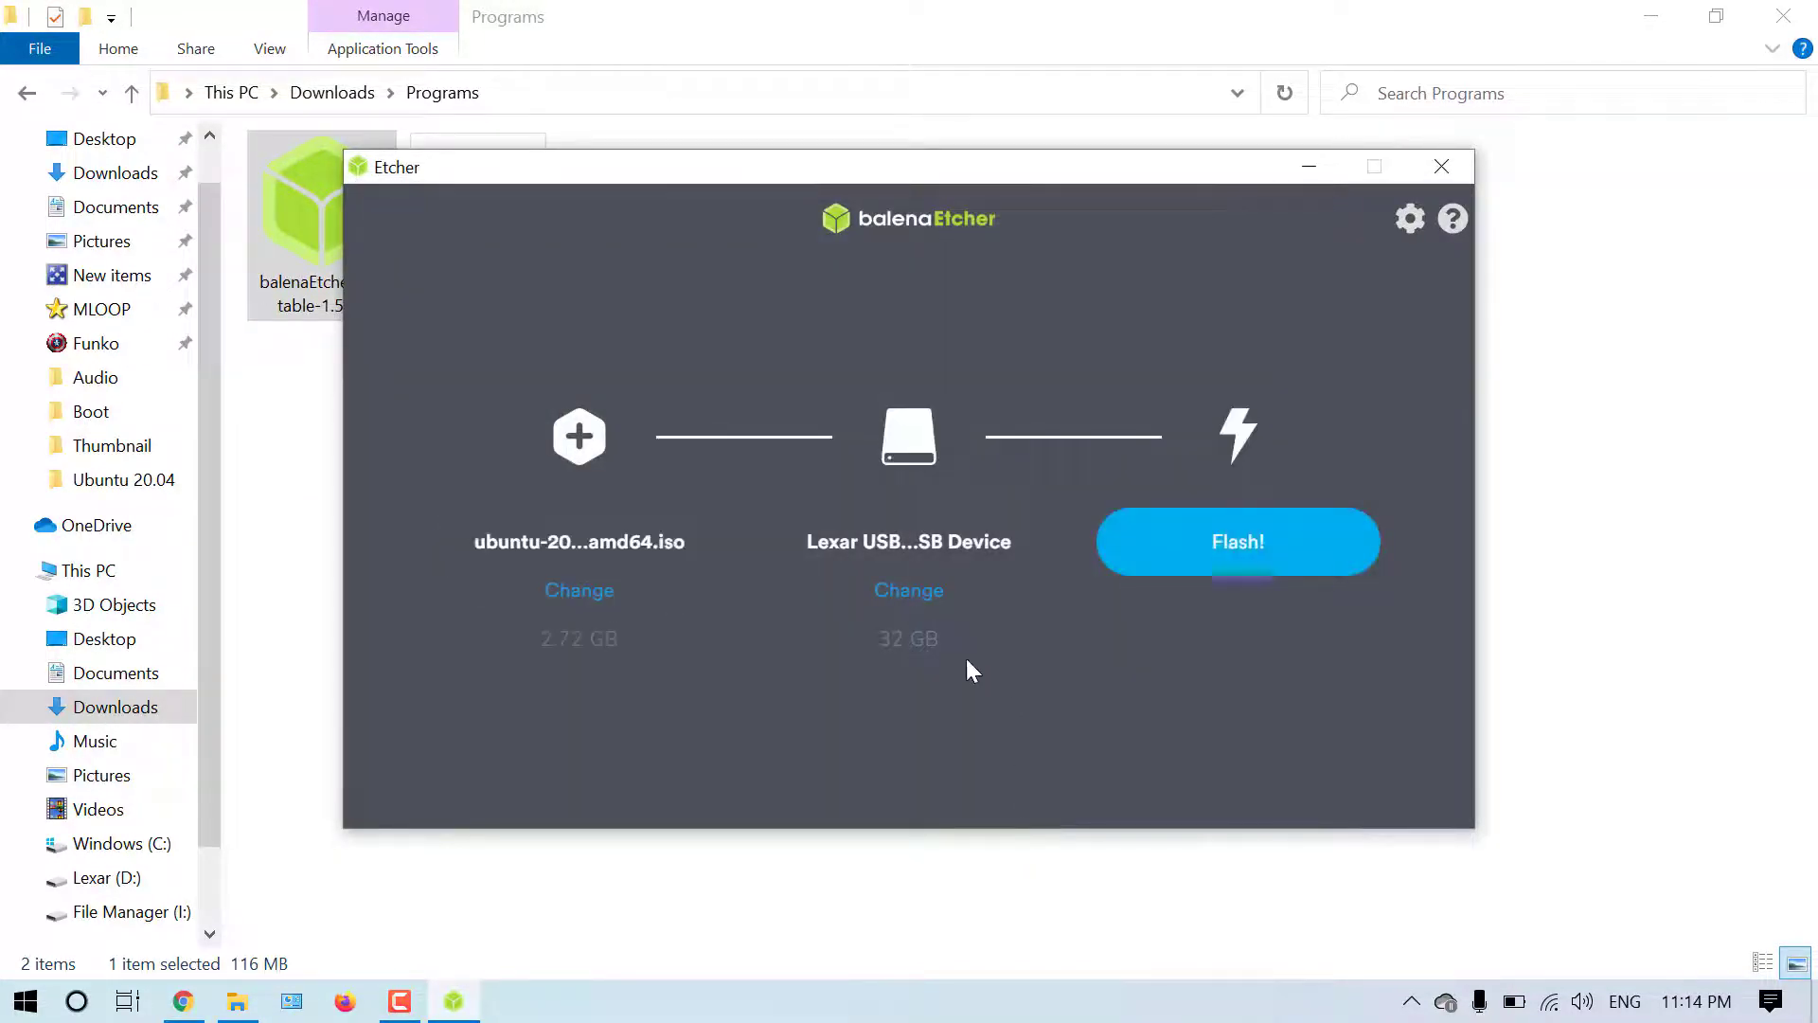
- Flash the Ubuntu image to the 32 GB Lexar USB flash drive (D:) and close Etcher once it finishes
left_click(894, 592)
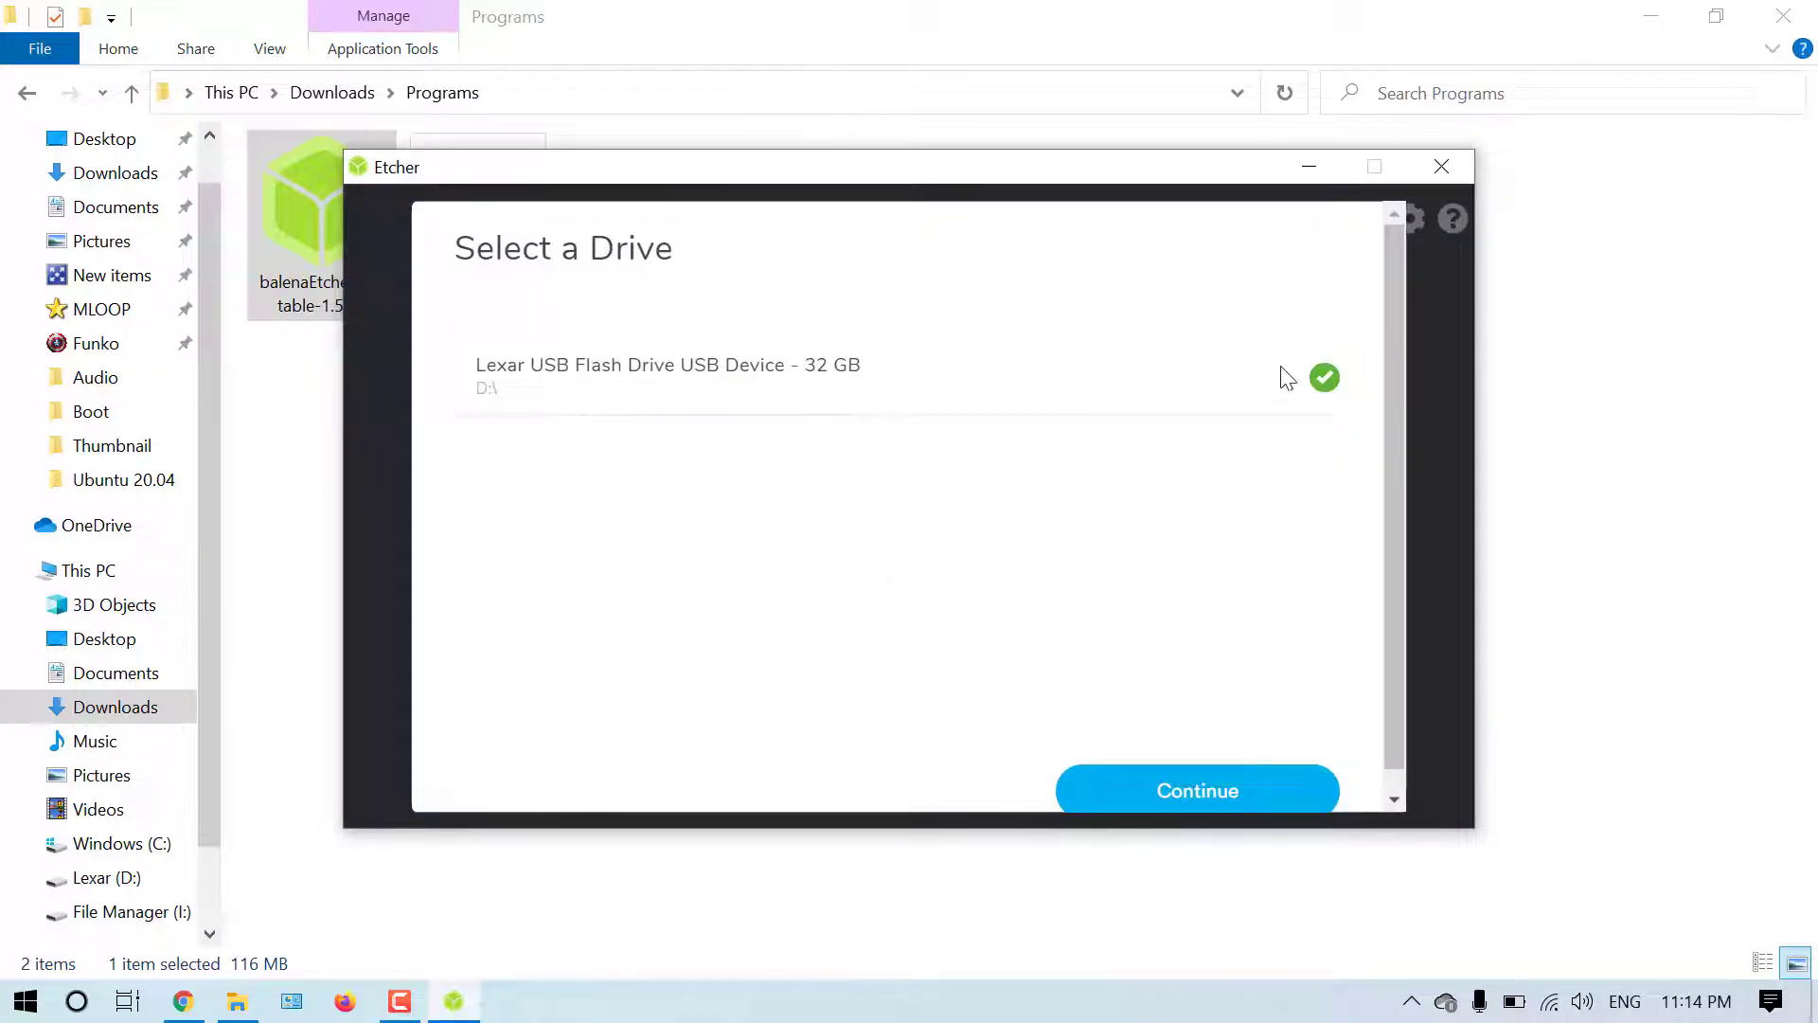
left_click(1216, 793)
left_click(1274, 549)
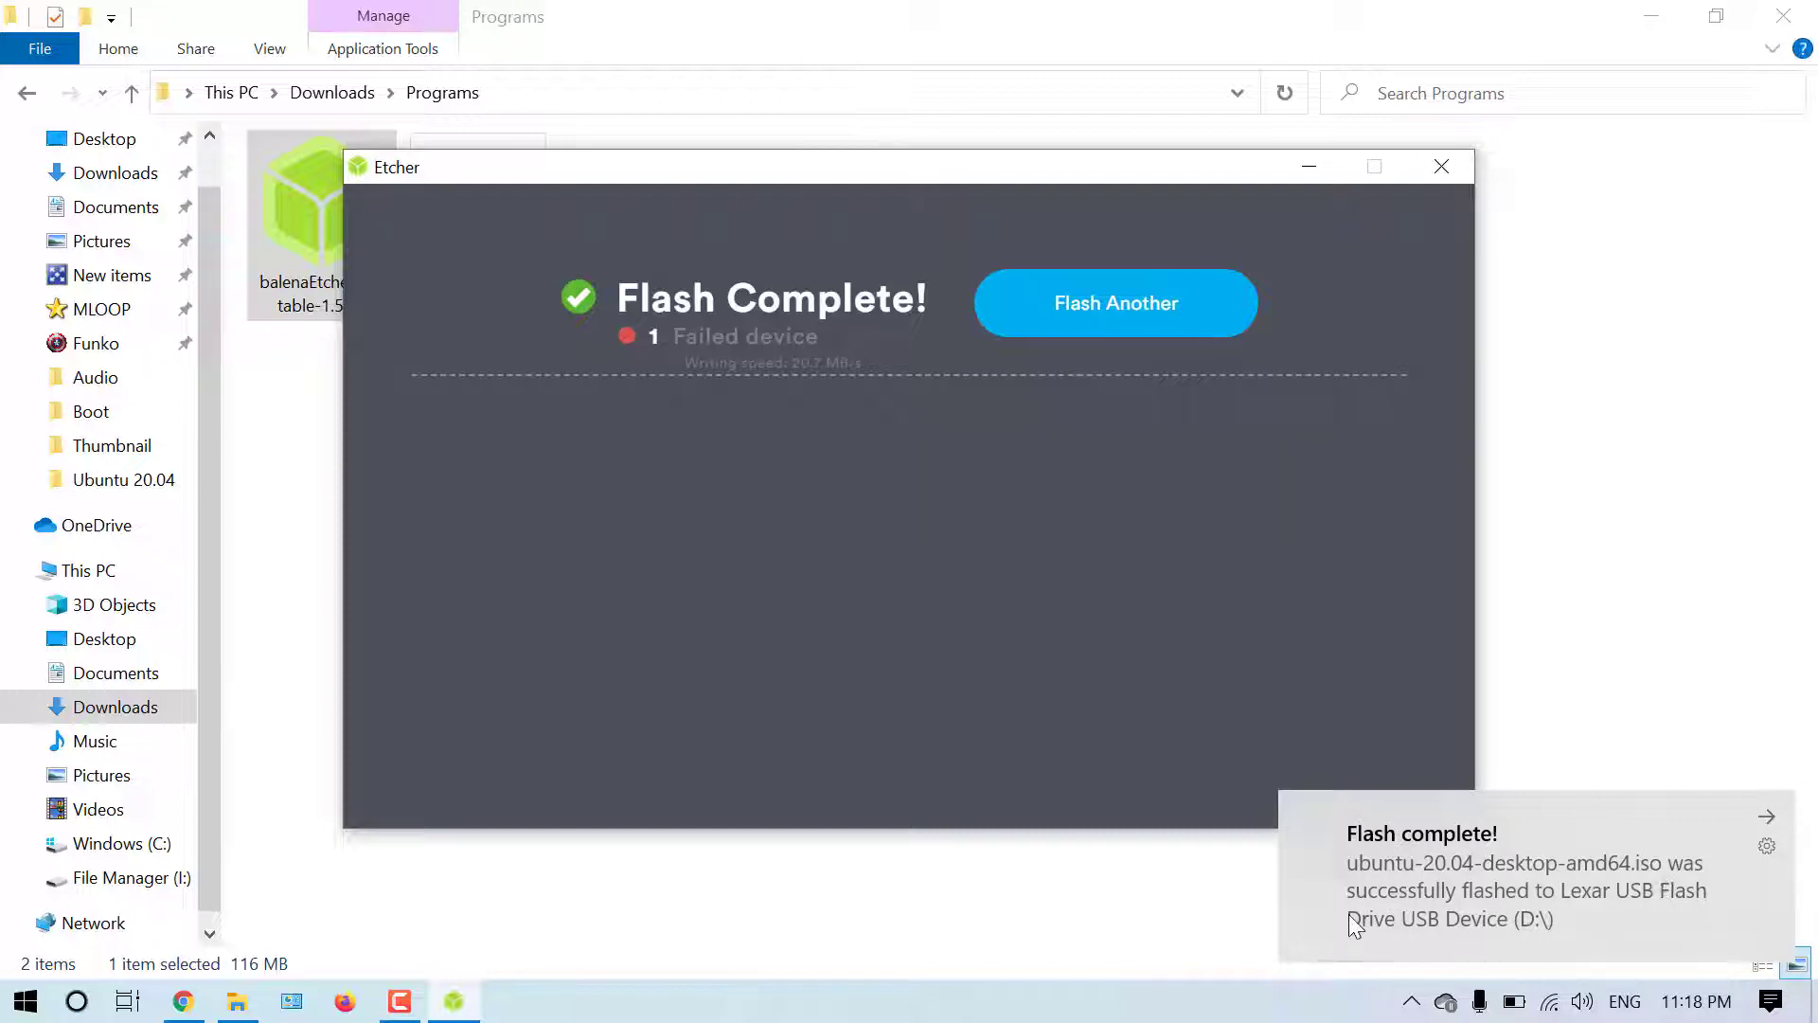
left_click(1438, 174)
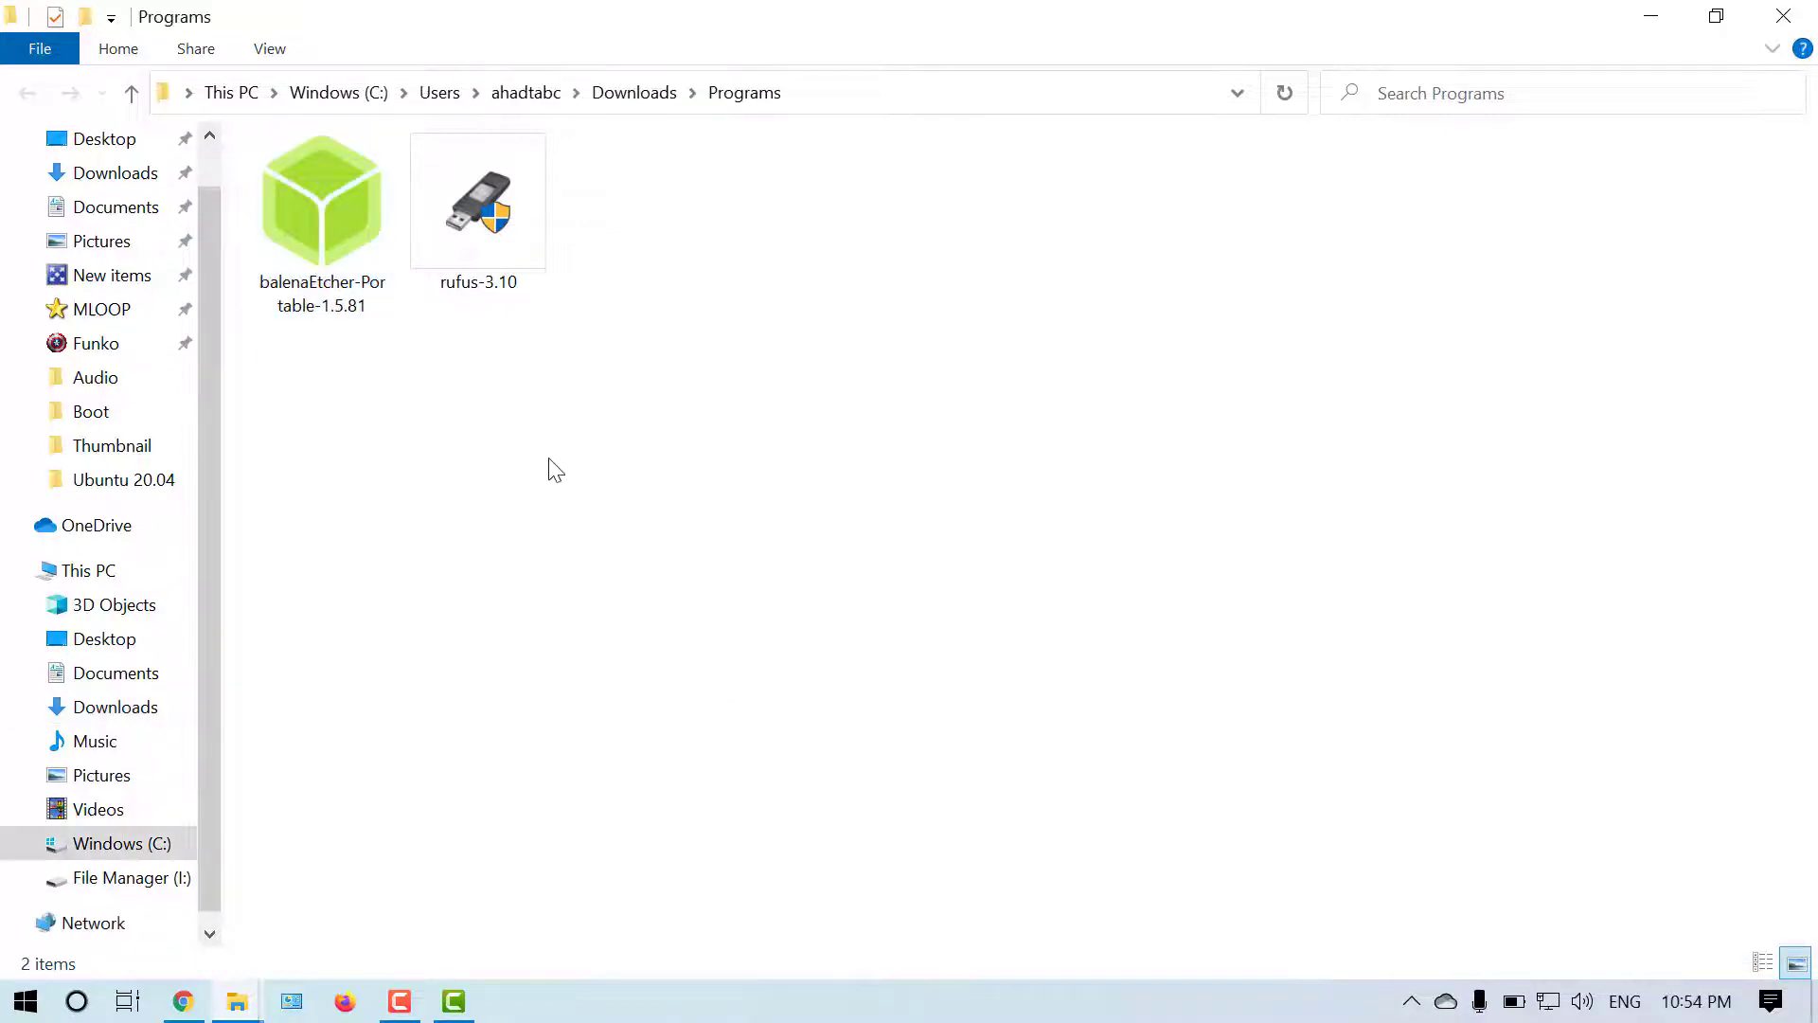
- Launch rufus-3.10 from the Programs folder and choose NO_LABEL (D:) [32 GB] as the target device
left_click(316, 236)
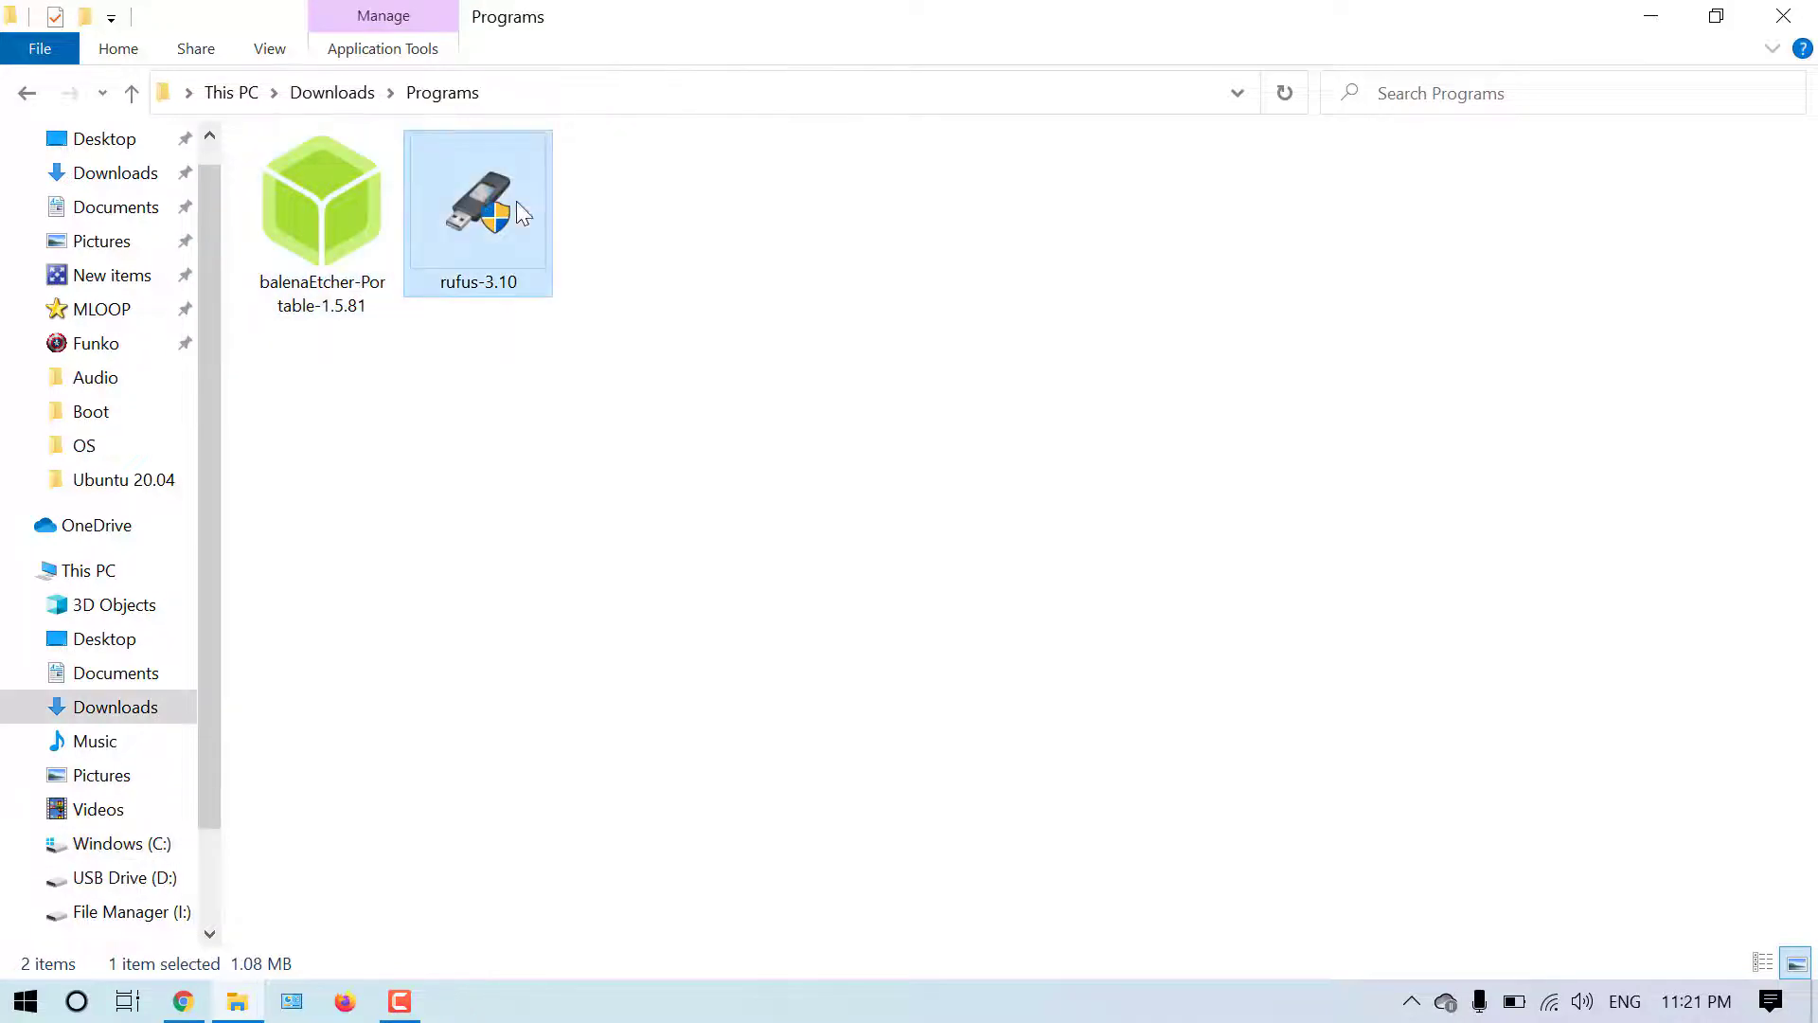
right_click(516, 201)
left_click(614, 189)
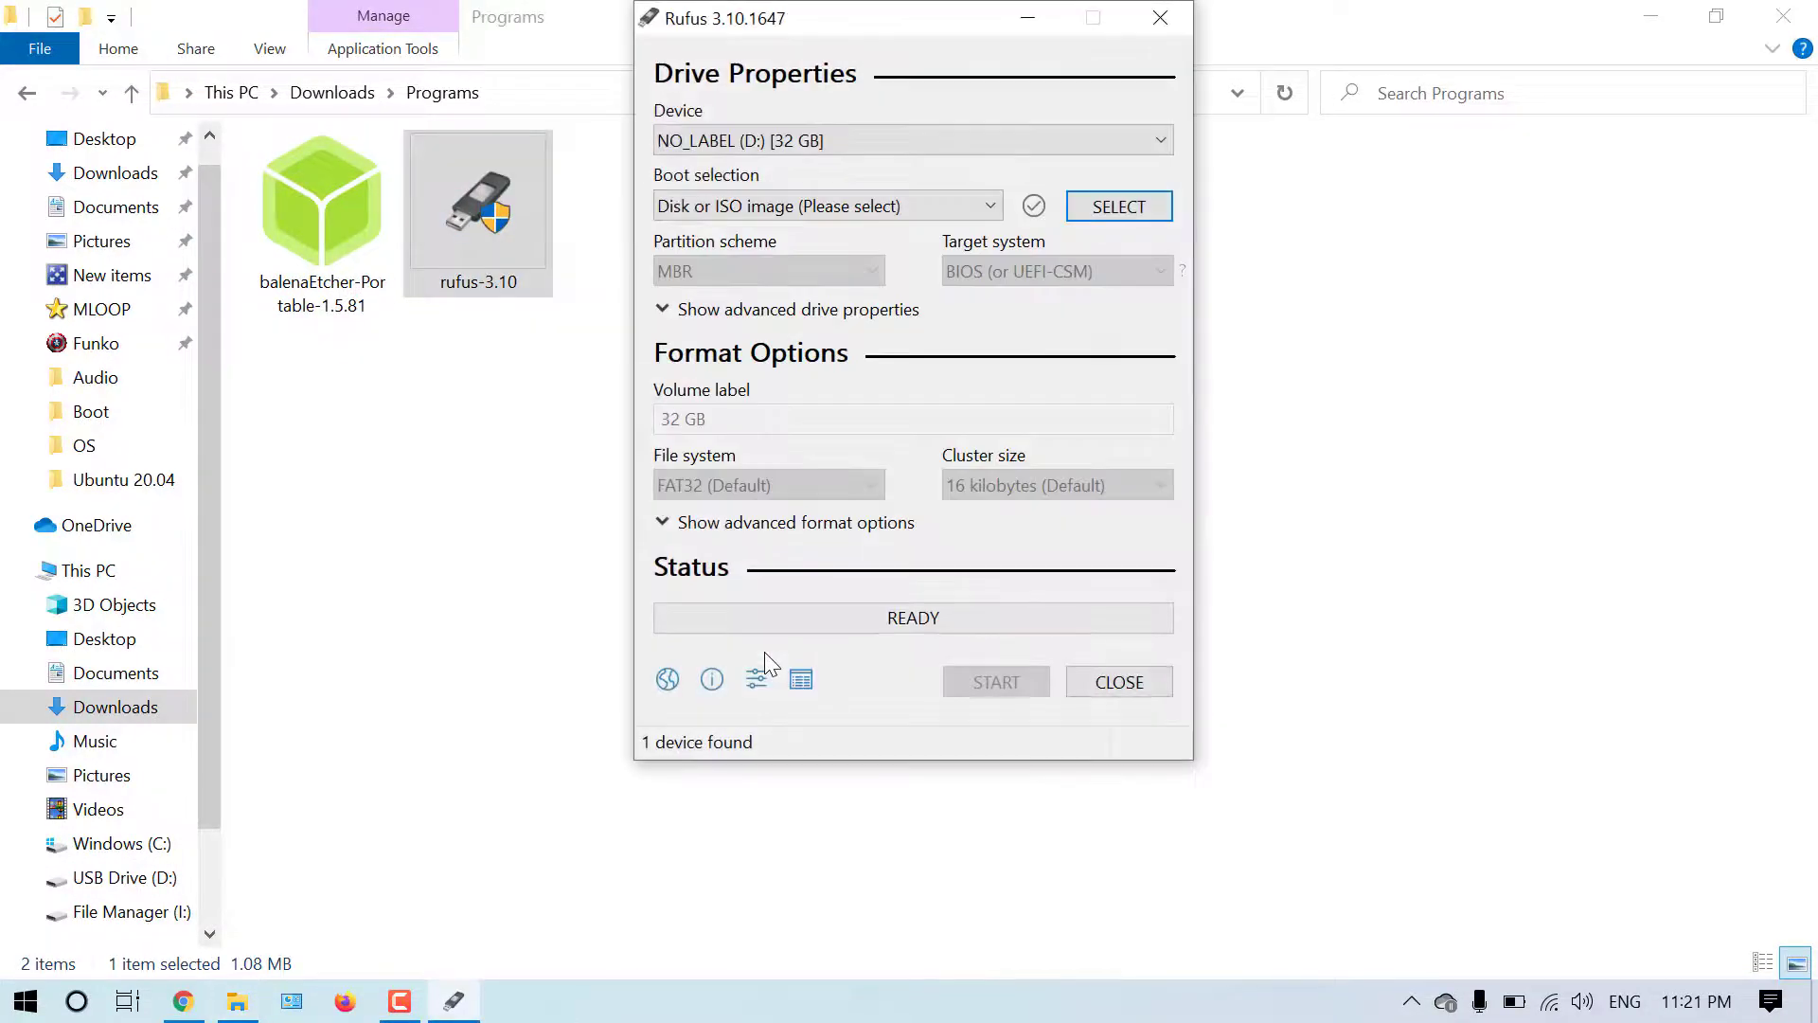
left_click_drag(855, 21, 833, 184)
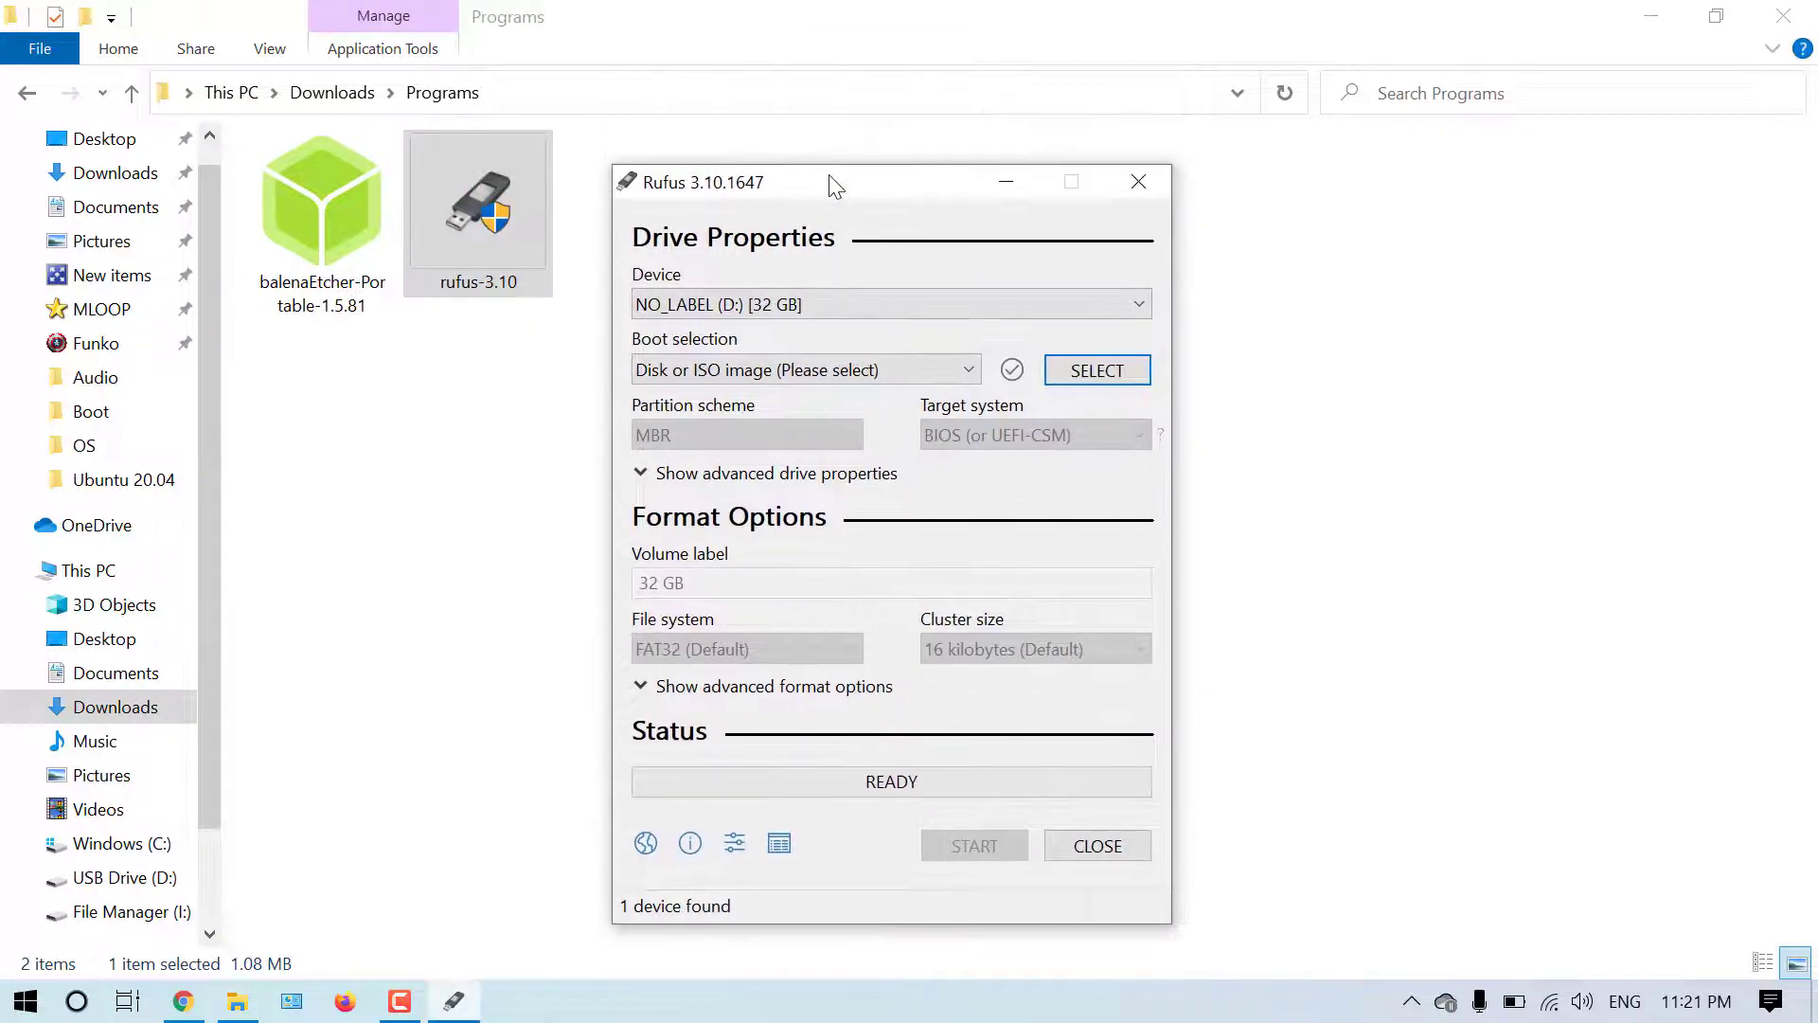
left_click(867, 304)
left_click(763, 333)
- Load ubuntu-20.04-desktop-amd64 as the boot image and set the partition scheme to GPT
left_click(1080, 374)
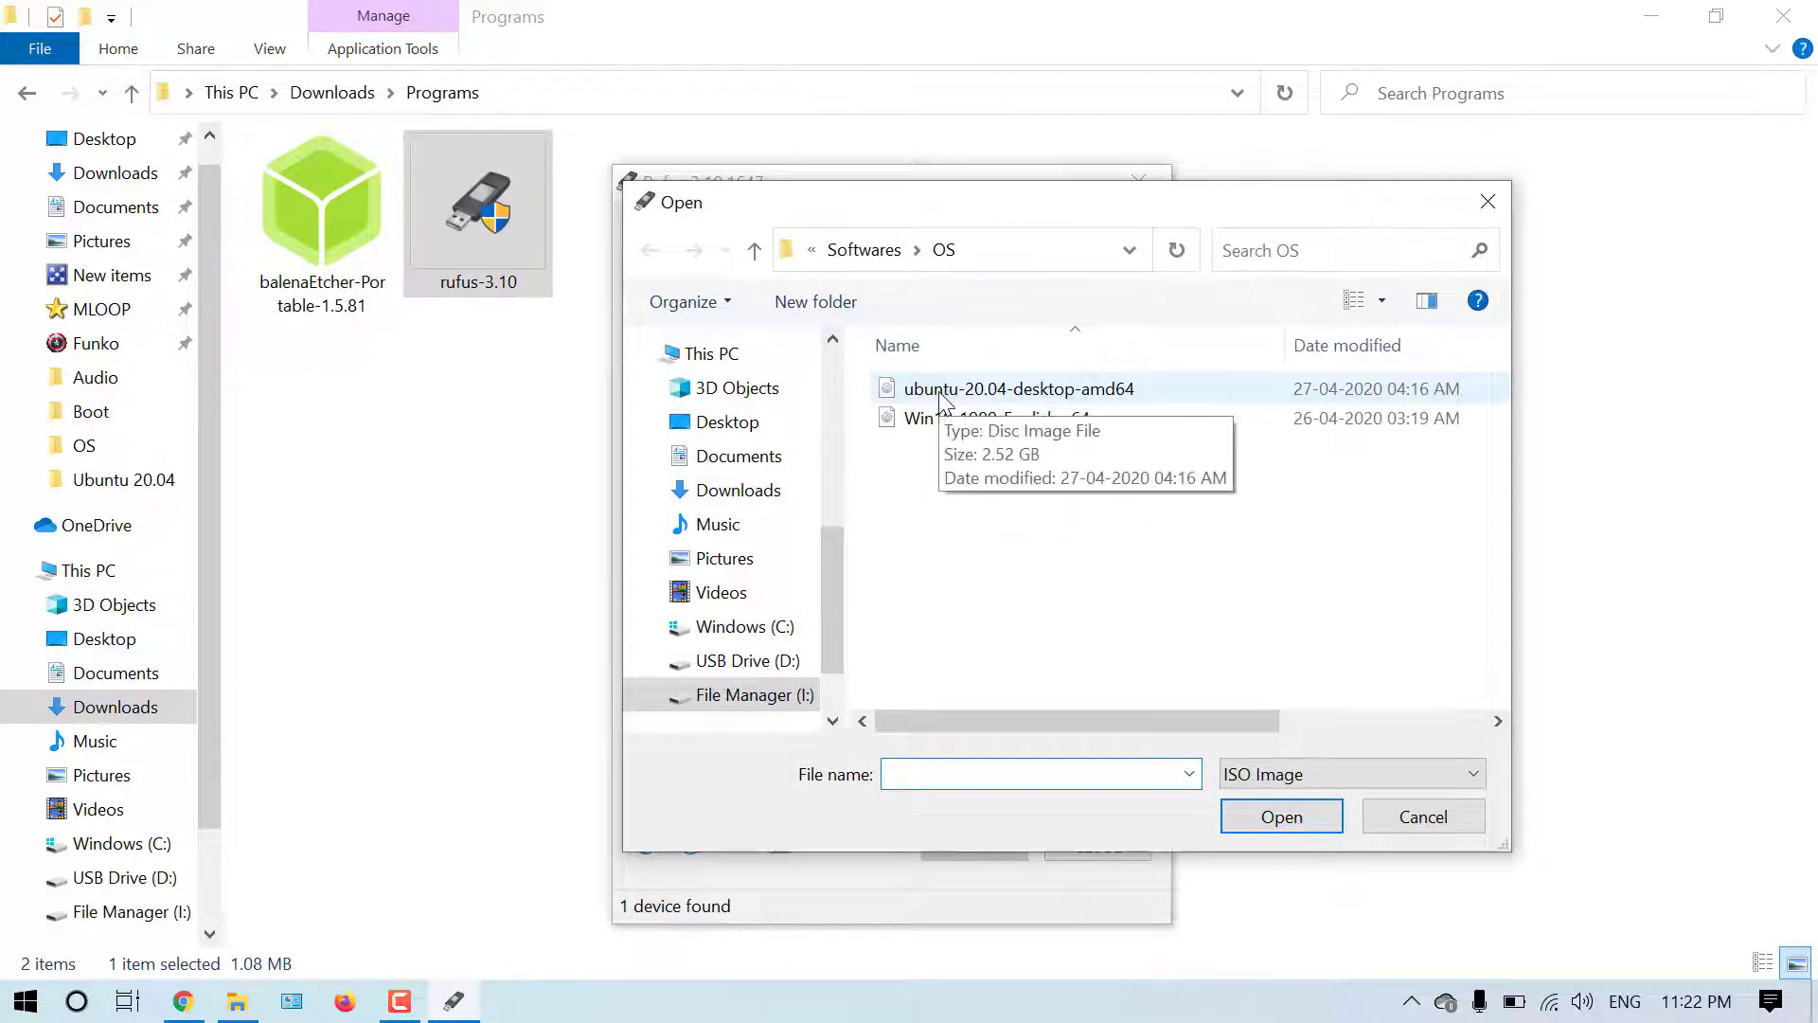
left_click(1484, 203)
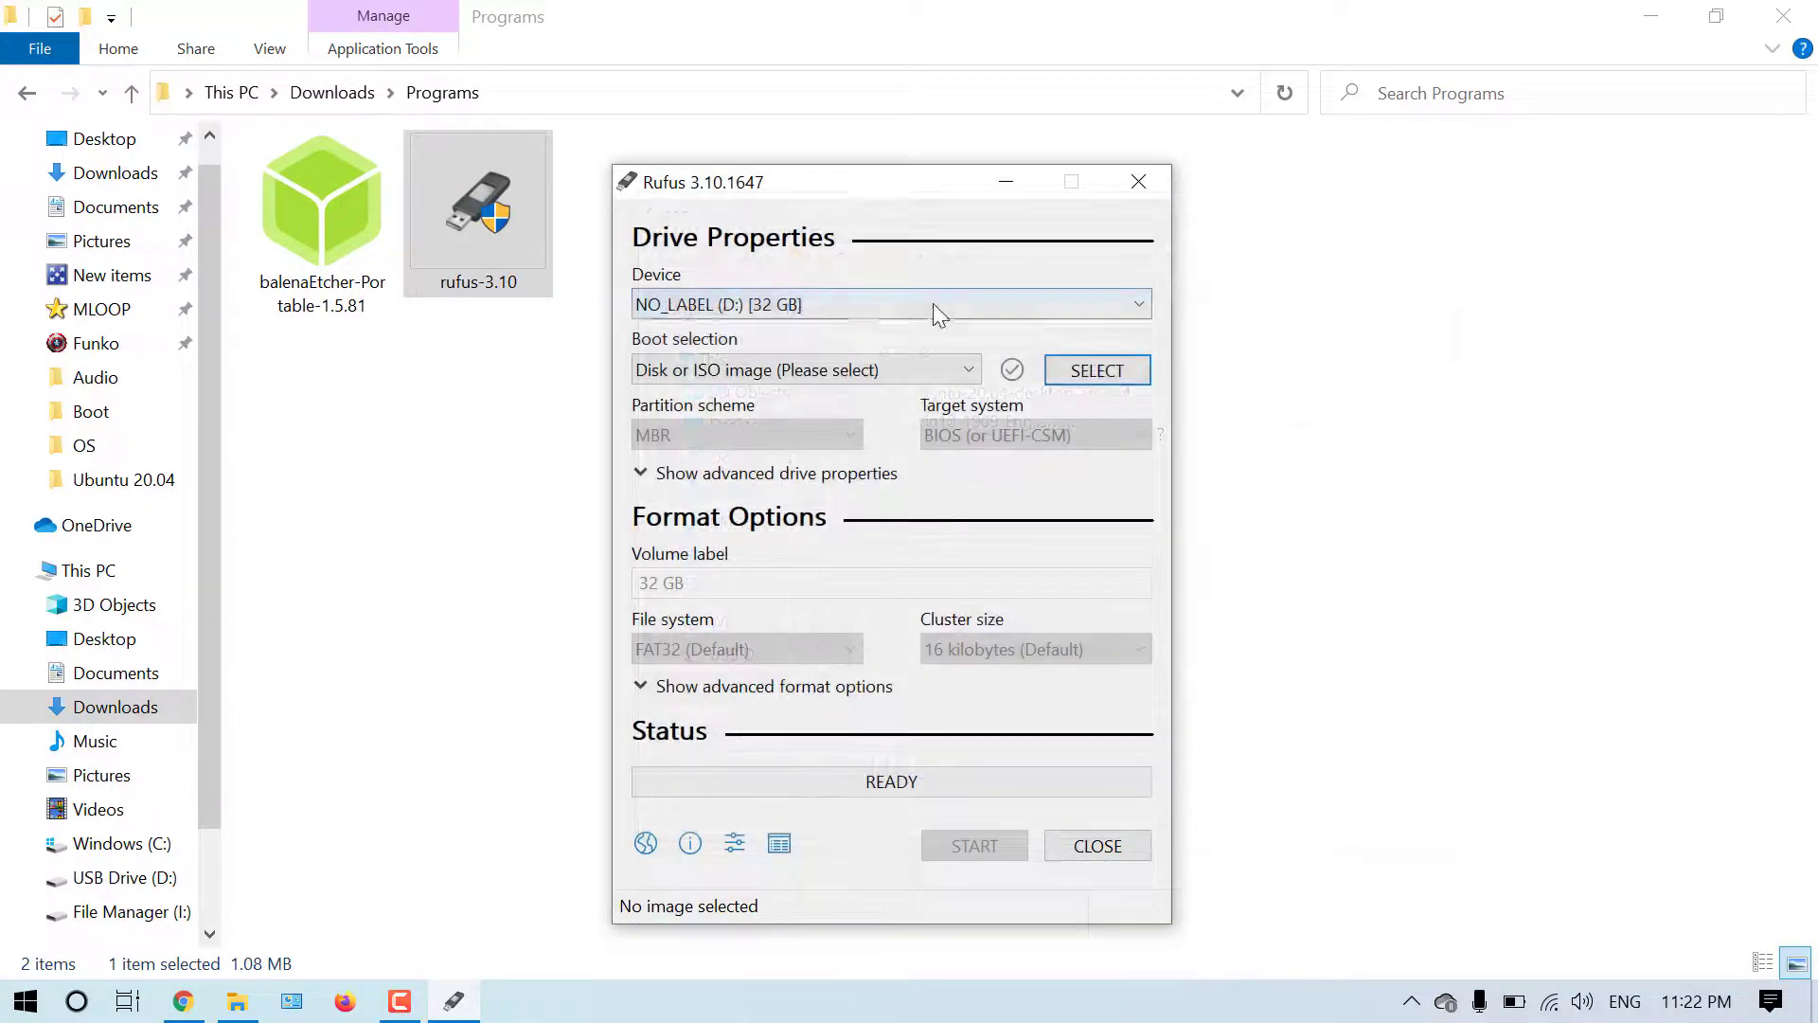
left_click(1101, 378)
double_click(914, 392)
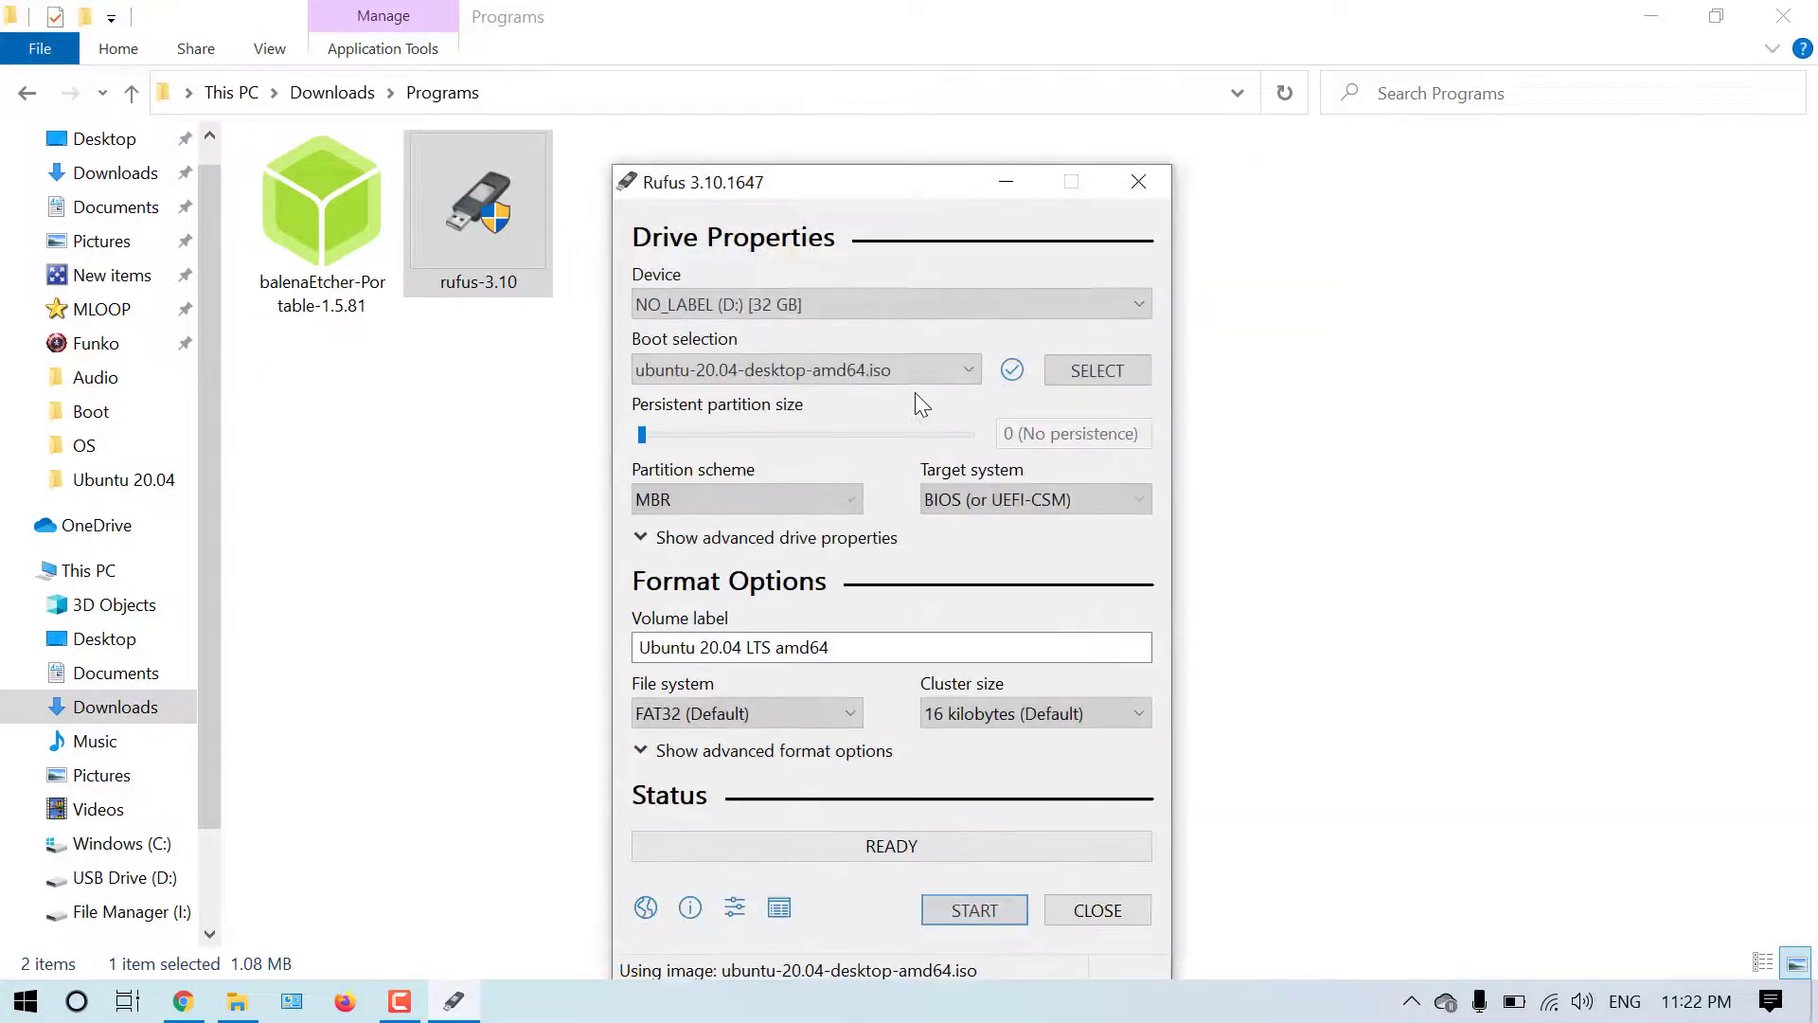
left_click(782, 502)
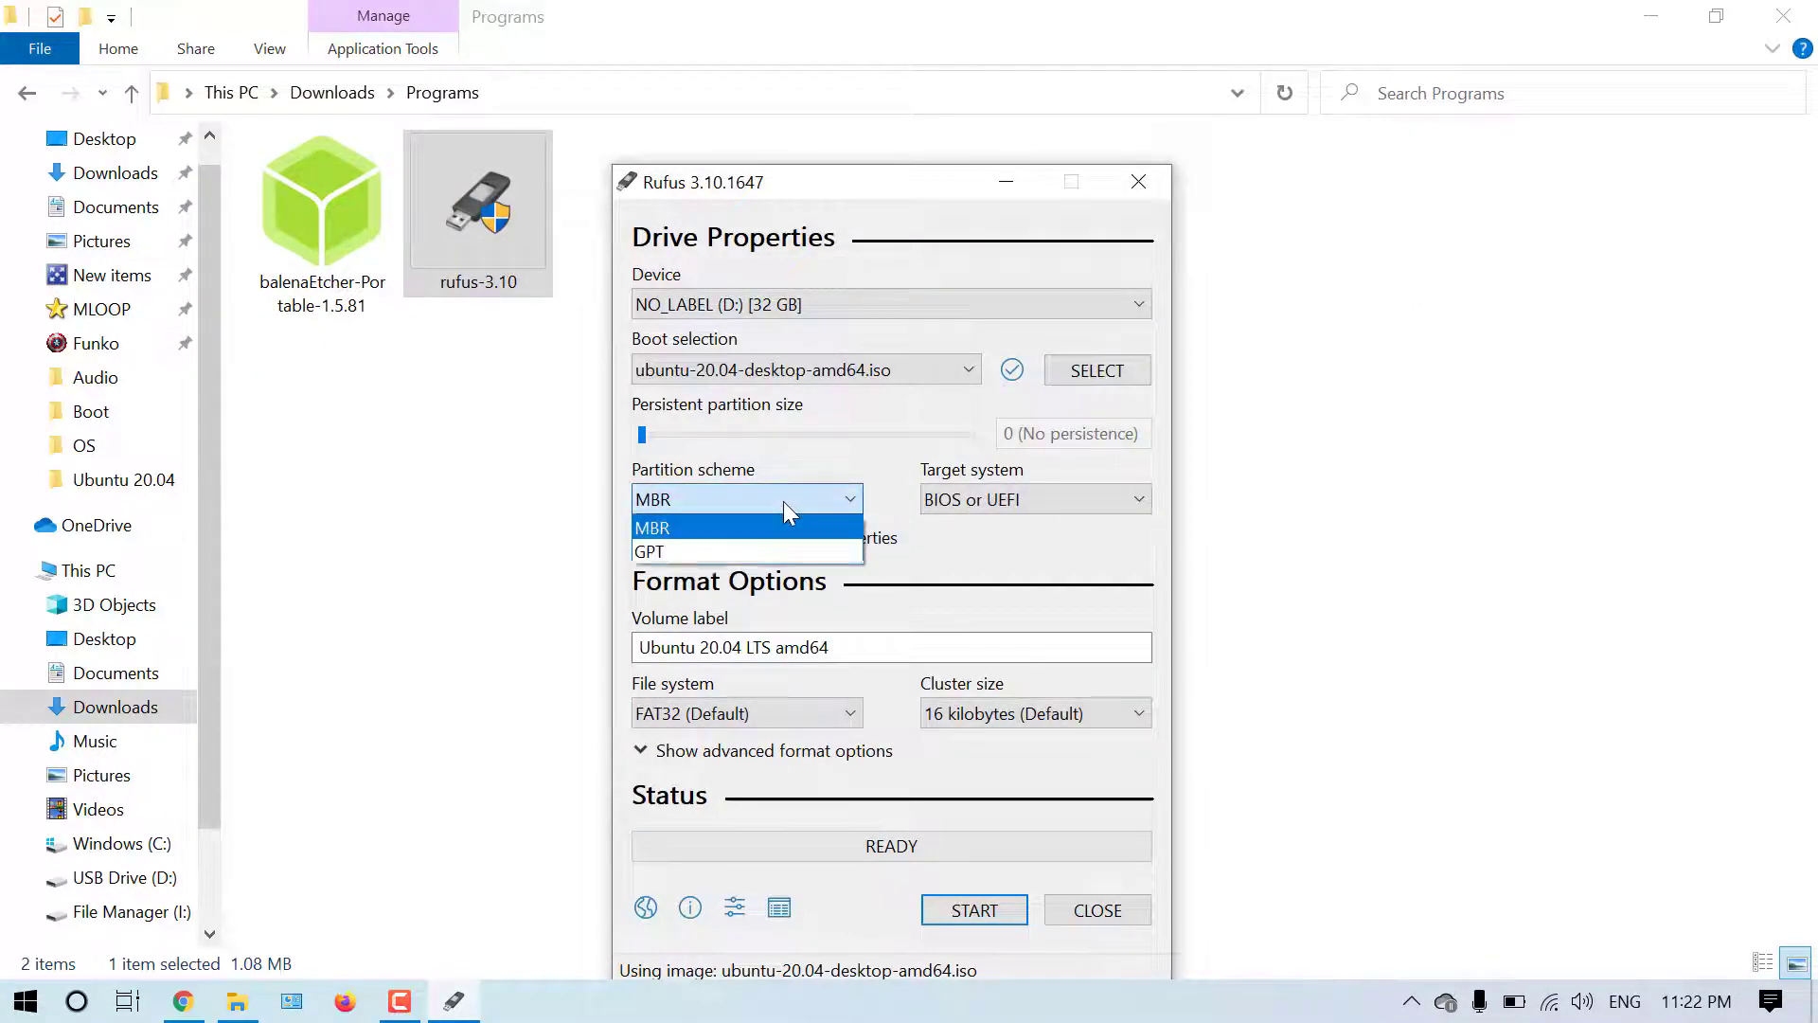
left_click(752, 553)
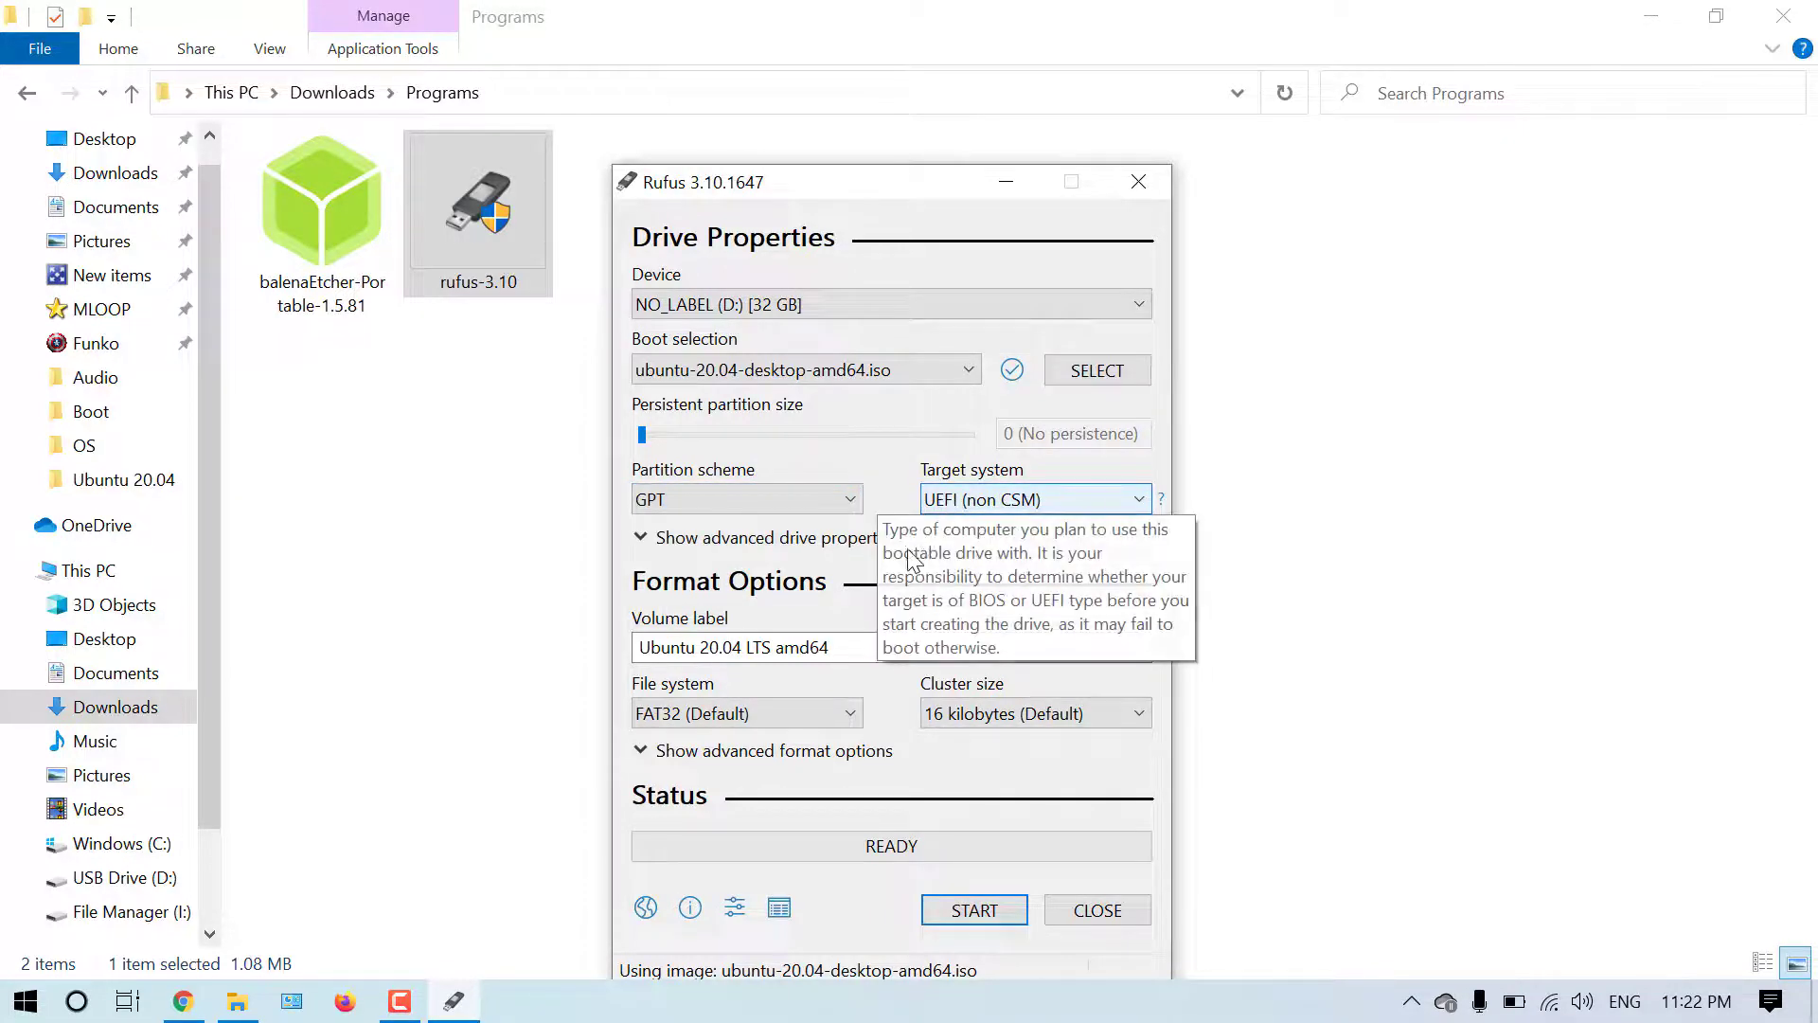
- Write the Ubuntu image to the USB drive in DD Image mode, accepting the prompts, and close Rufus when finished
left_click(976, 907)
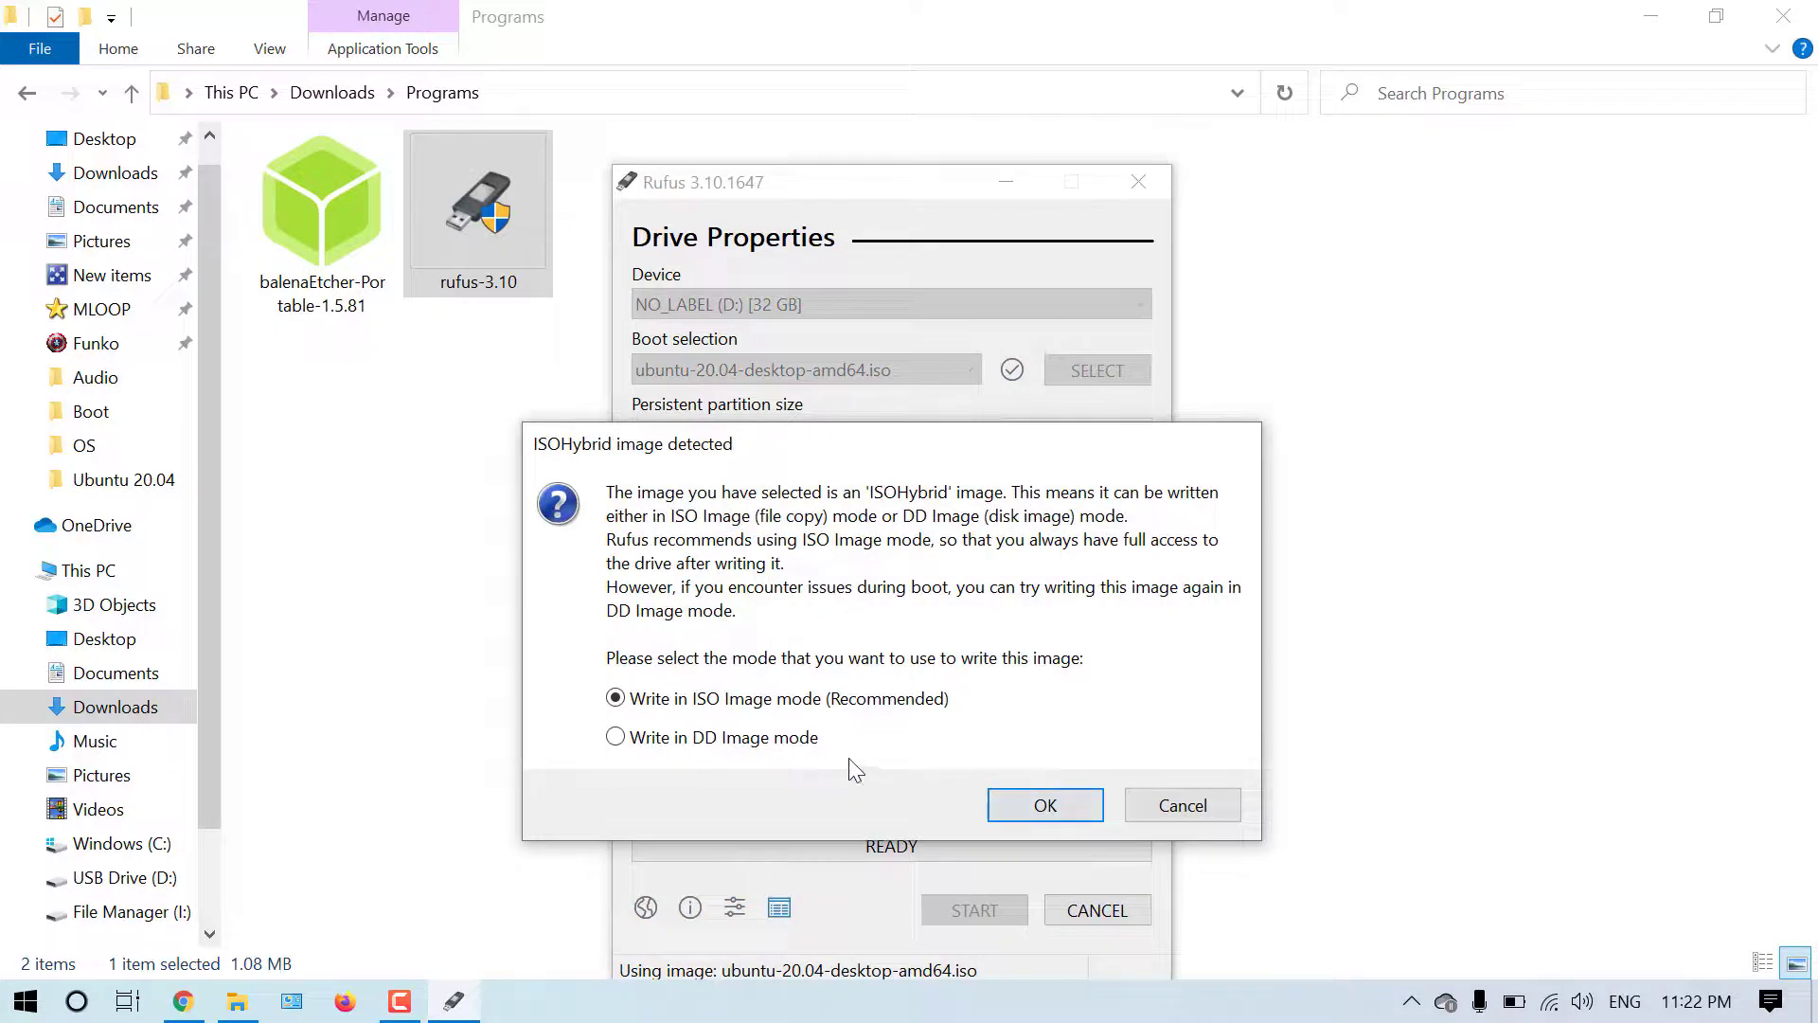
left_click(782, 743)
left_click(1013, 801)
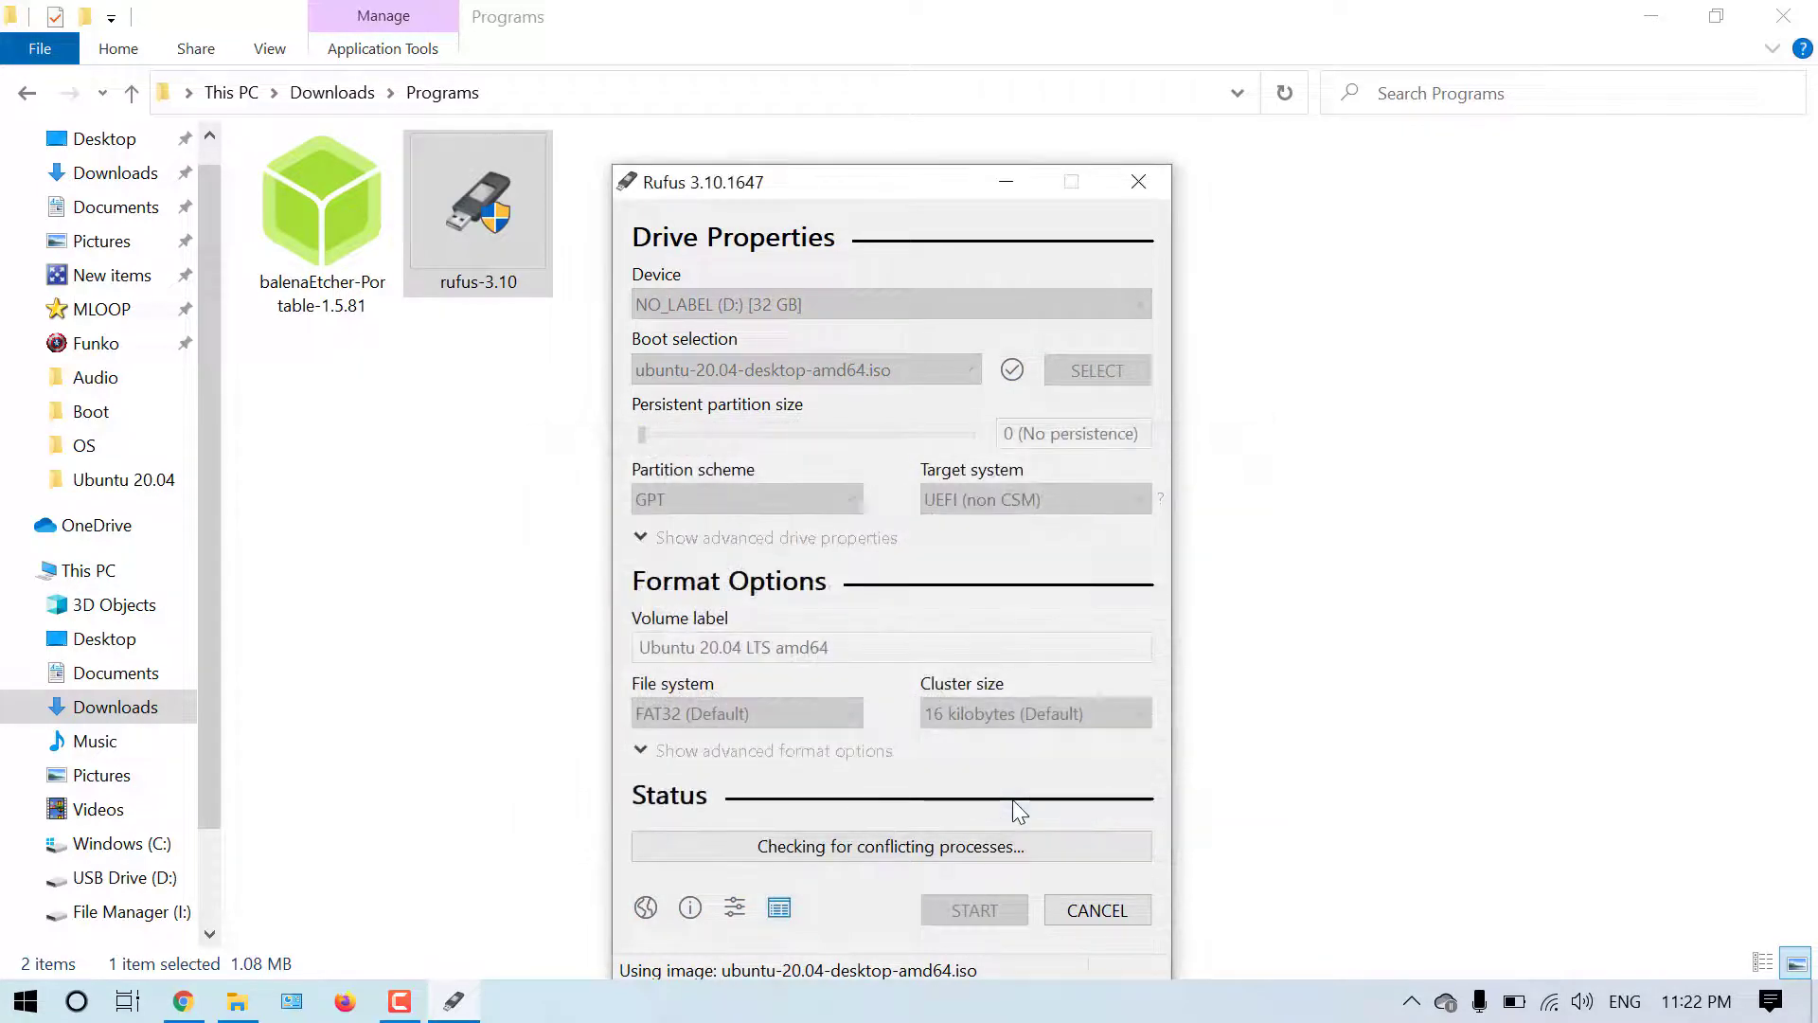
left_click(1001, 597)
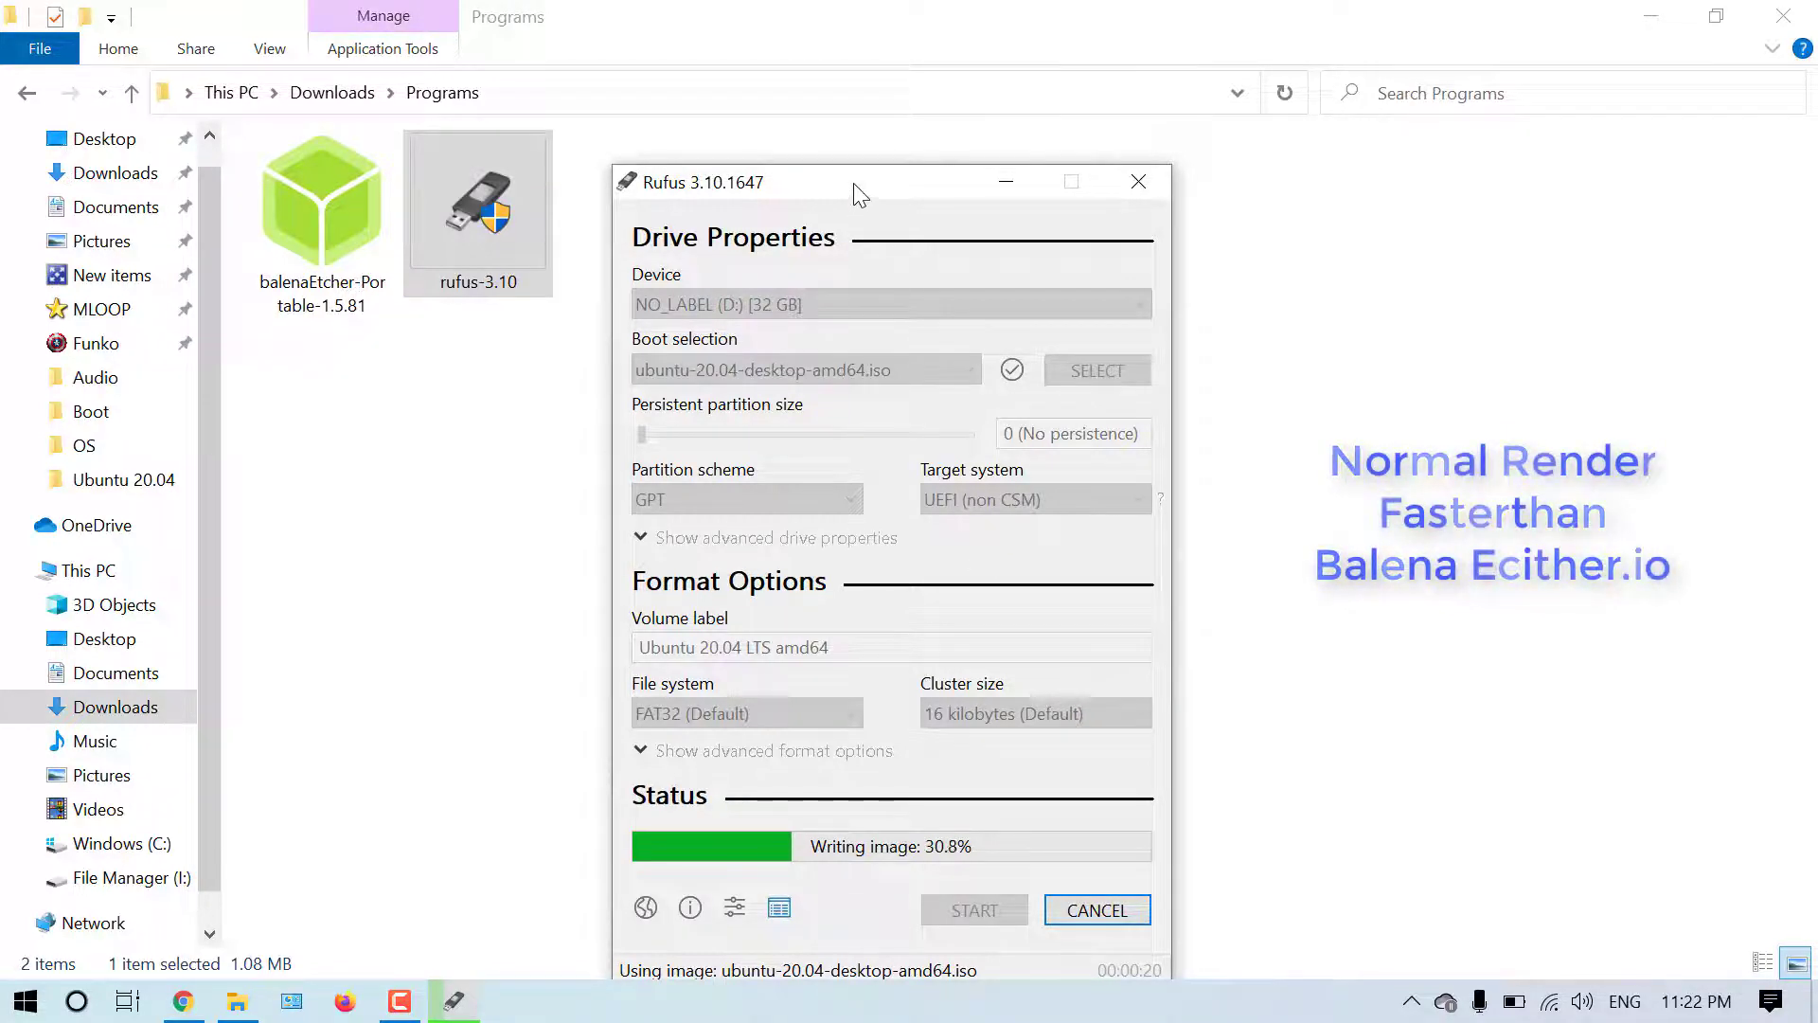
left_click_drag(854, 183, 860, 147)
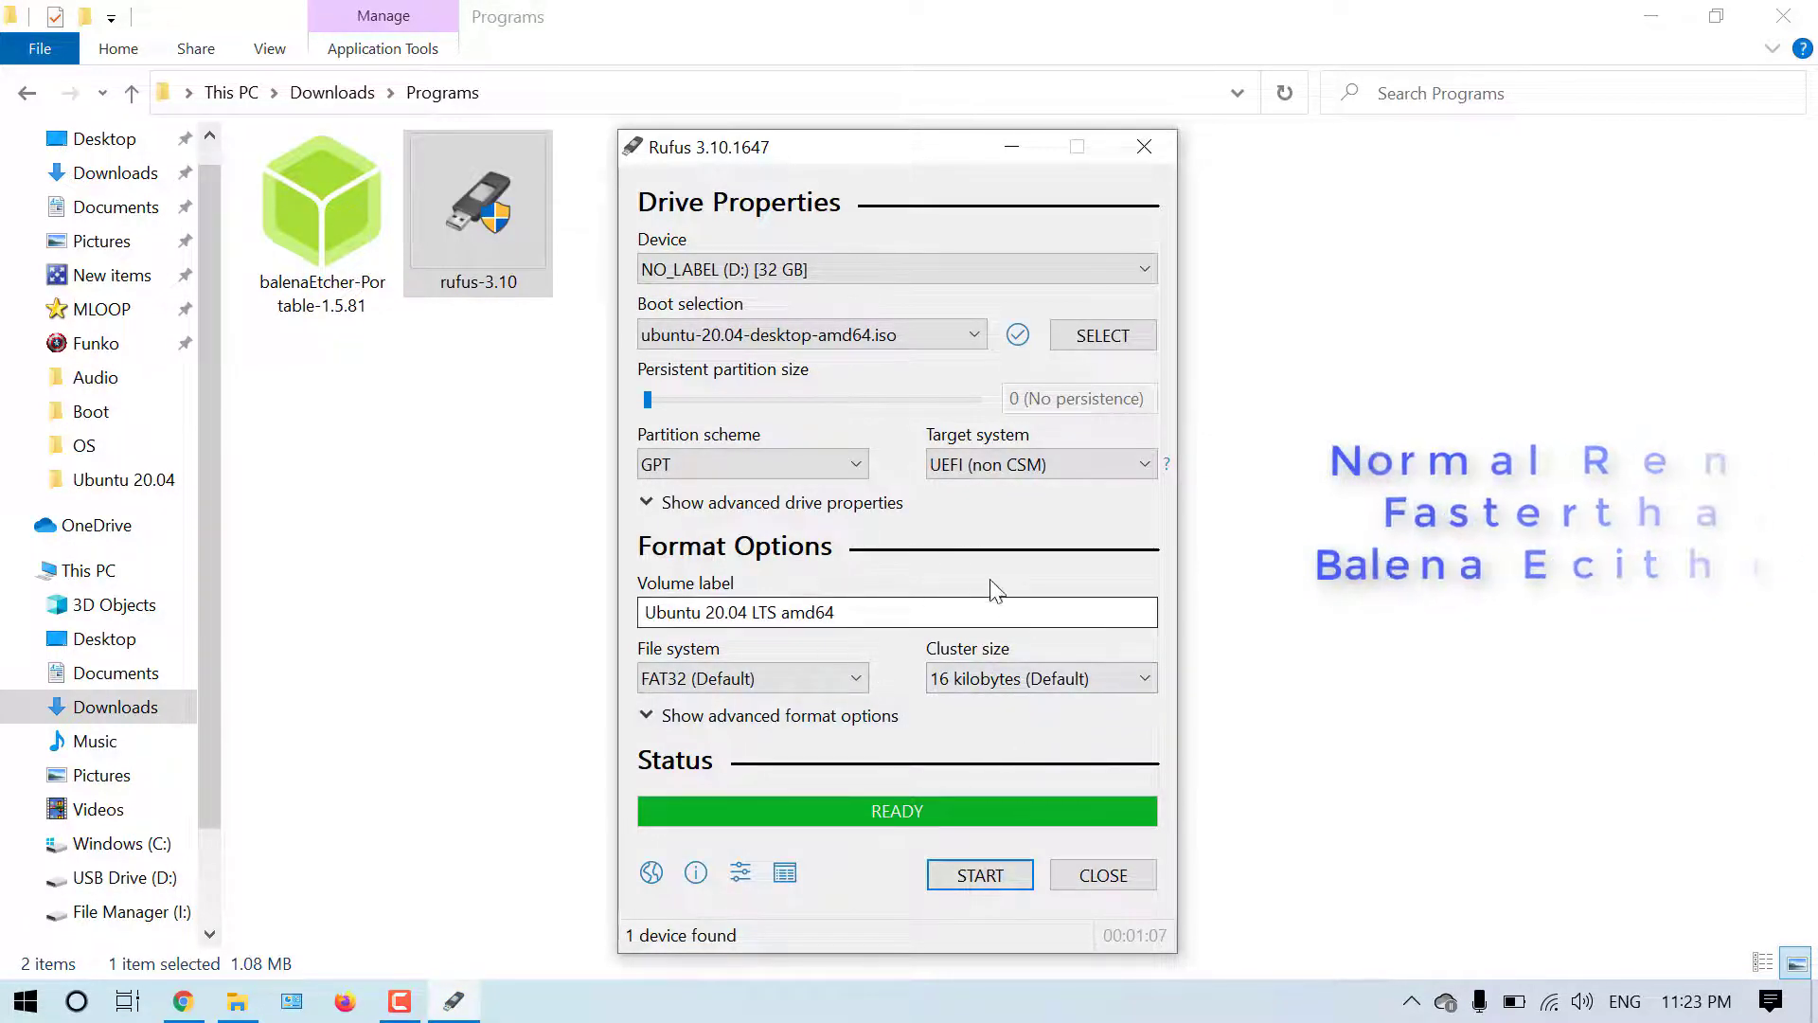
left_click(1083, 876)
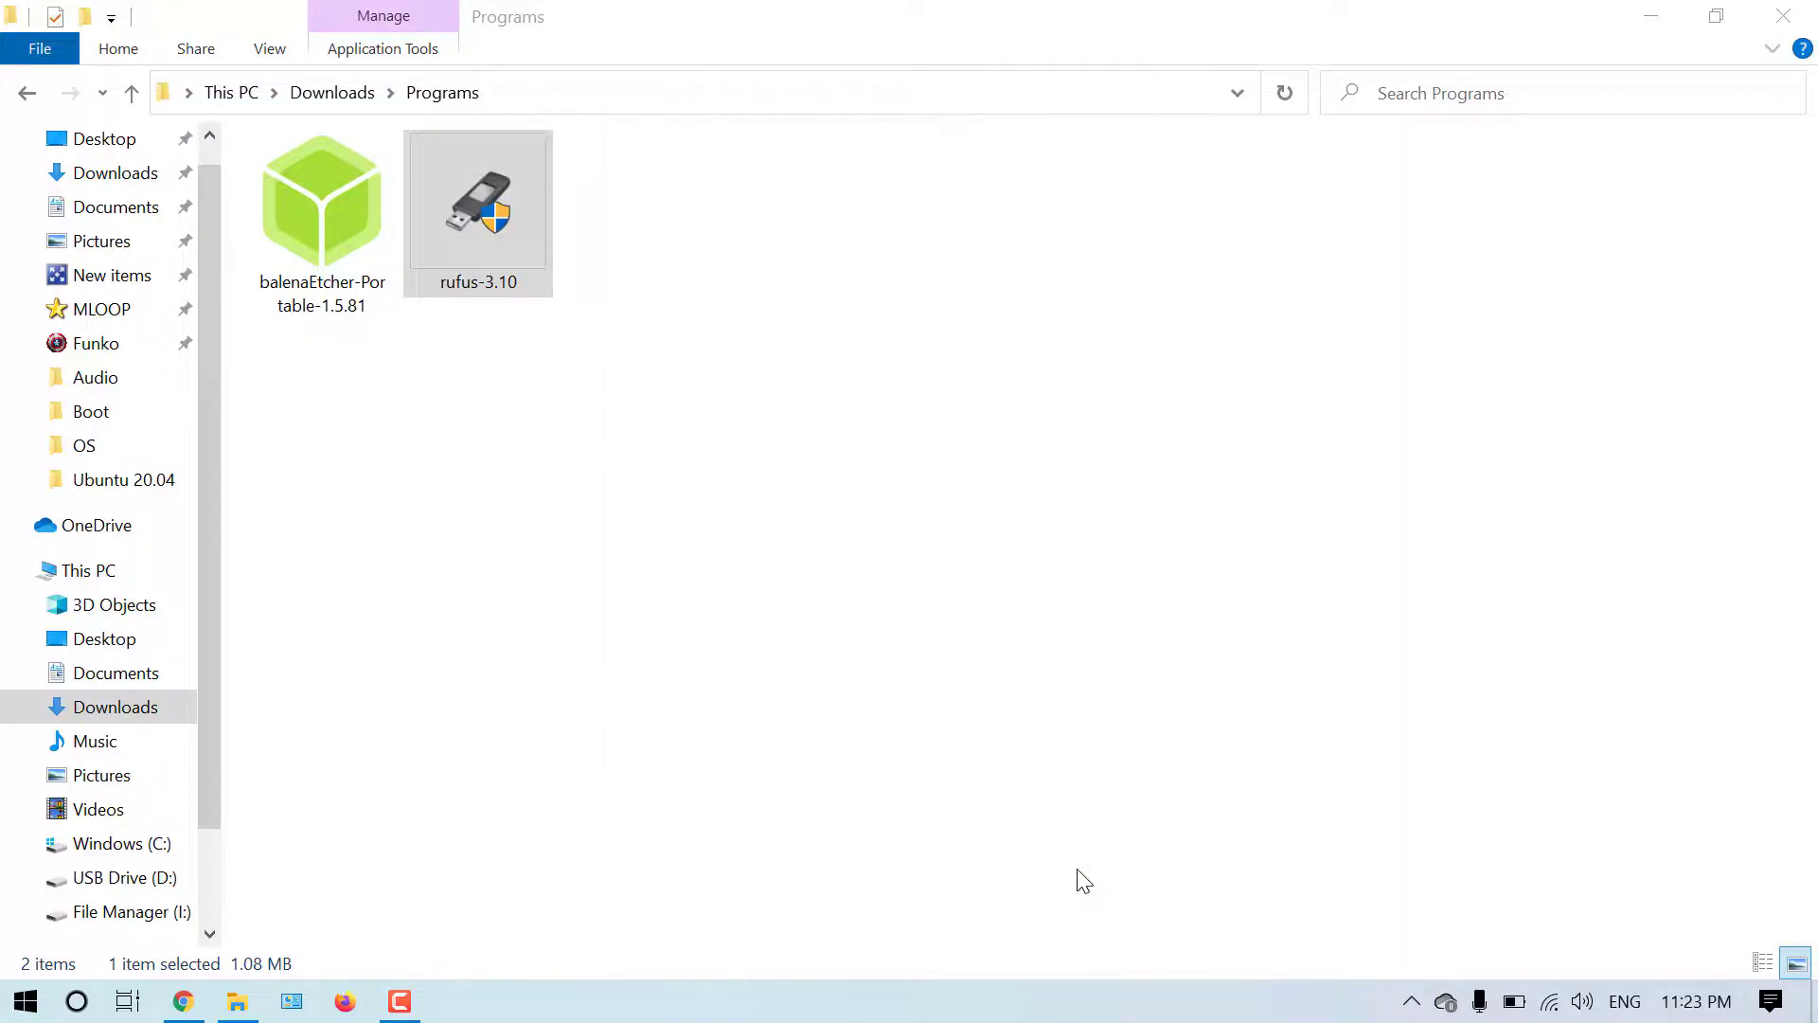